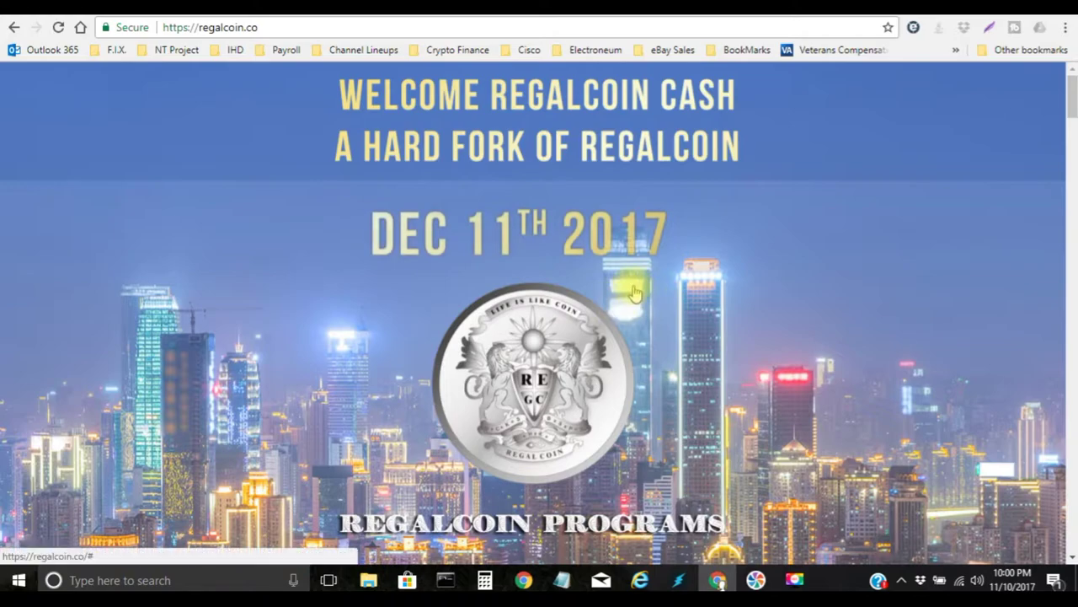
Scroll the regalcoin.co homepage down to the hard fork notice and the Login | Register links
scroll(596, 305, "down", 1)
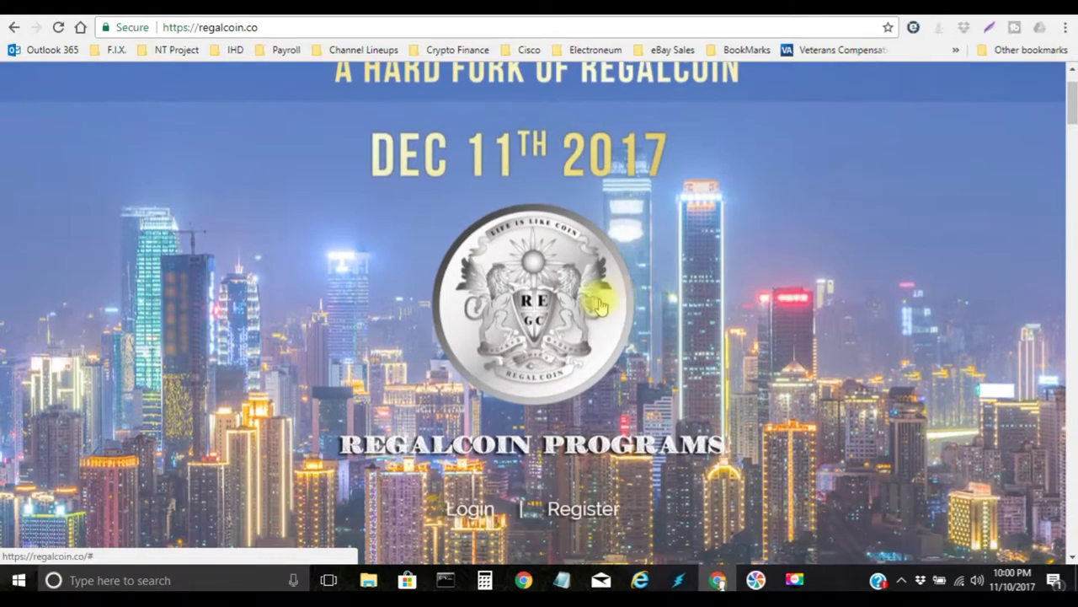
Log in to RegalCoin, passing the robot check and entering the Google Authenticator PIN
left_click(469, 522)
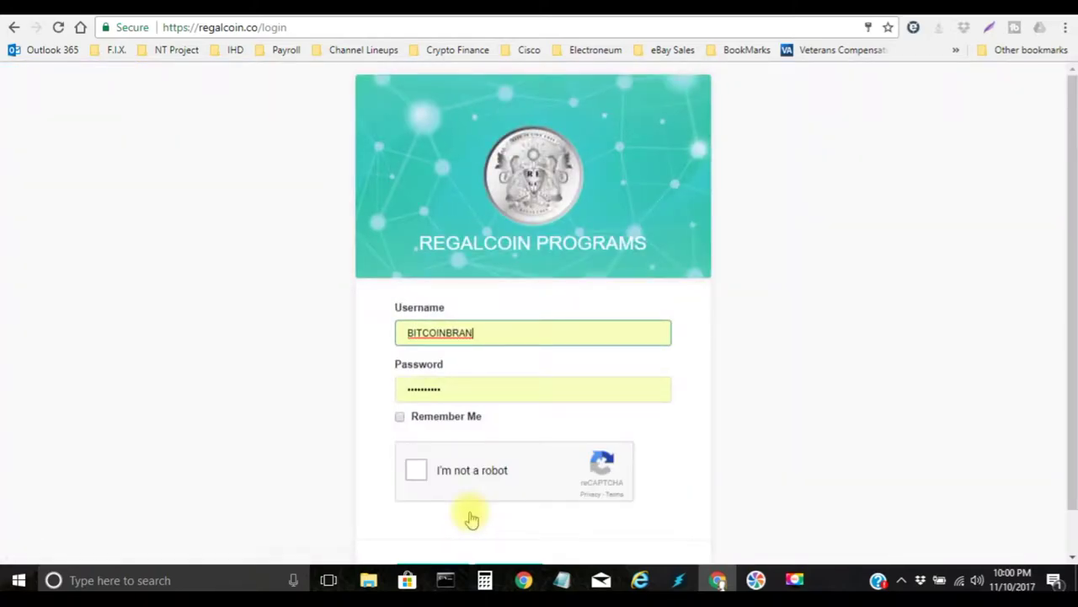
left_click(415, 472)
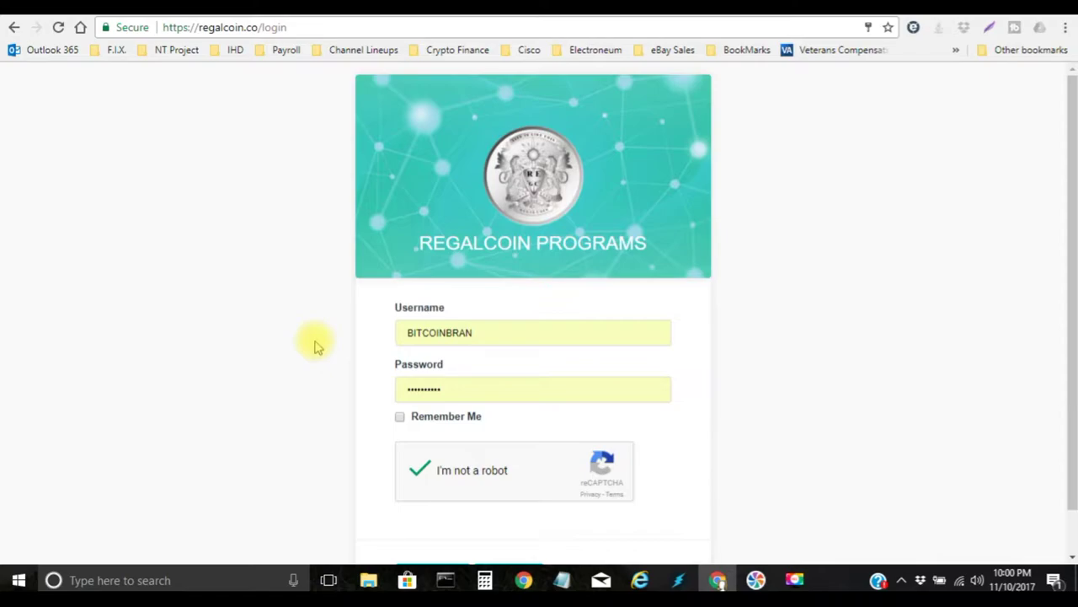
scroll(315, 346, "down", 1)
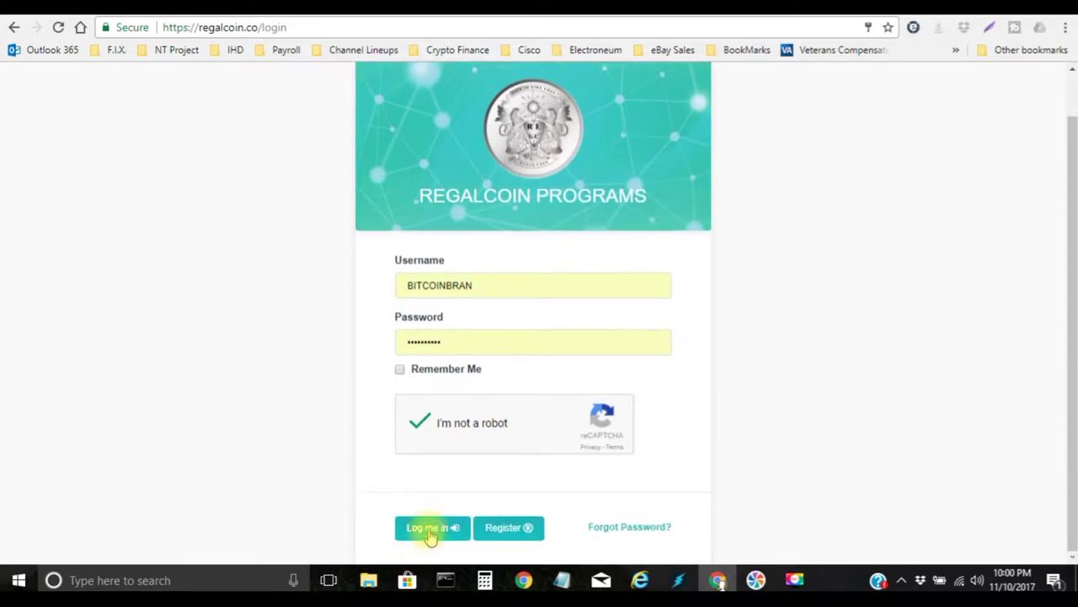
left_click(430, 530)
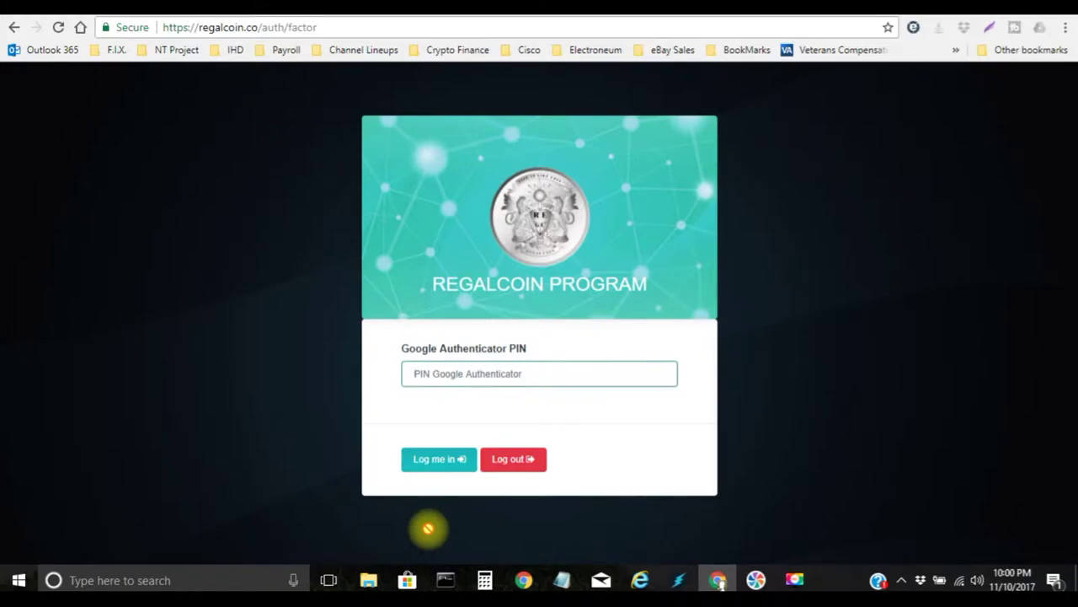
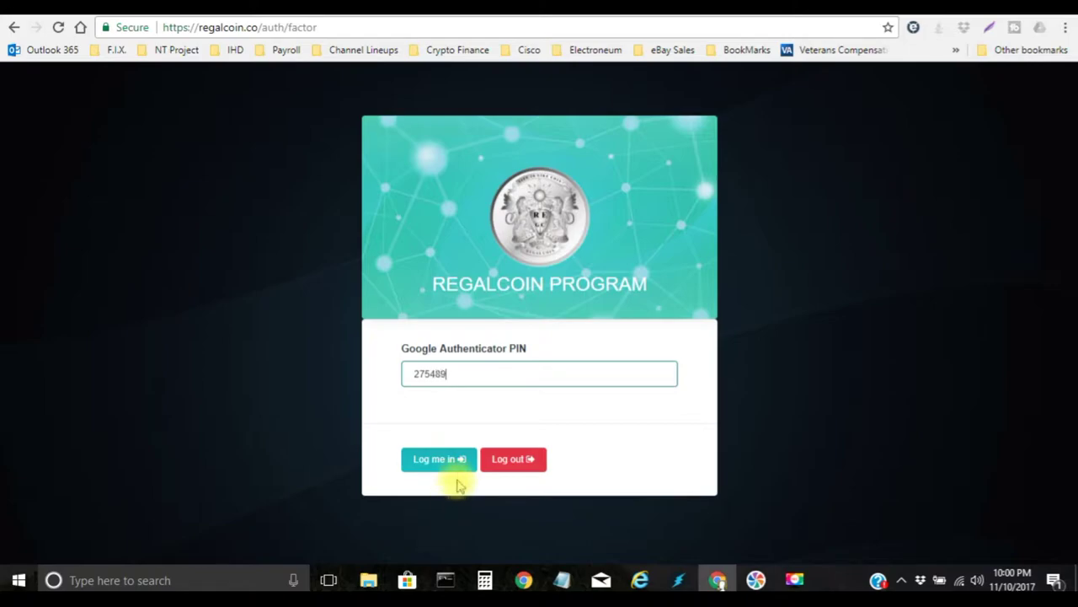
left_click(455, 460)
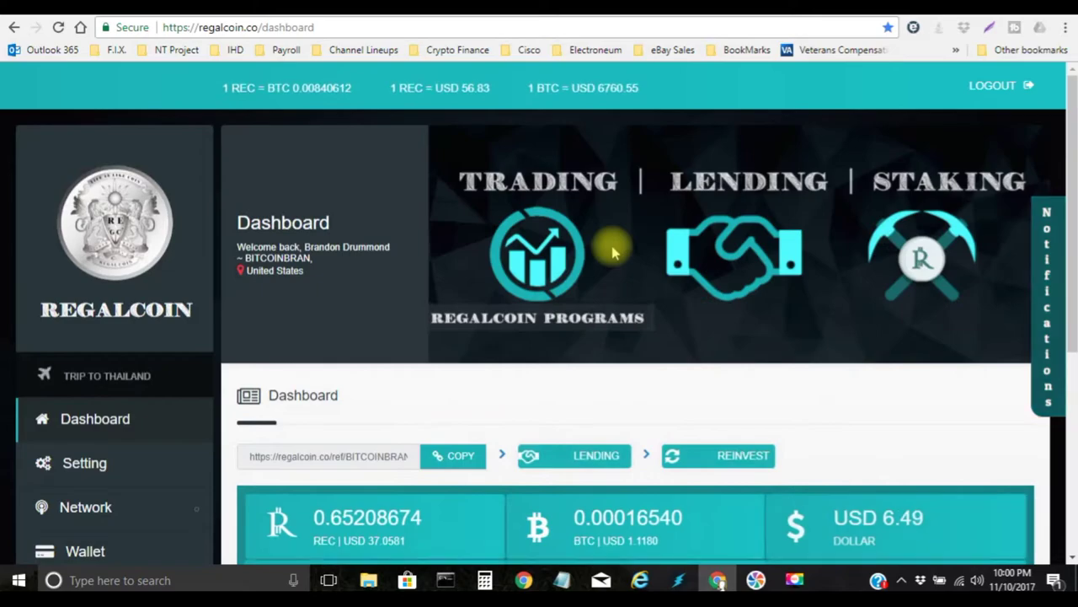
Scroll the dashboard's stat tiles down to Exchange/Convert, then back up
scroll(724, 279, "down", 3)
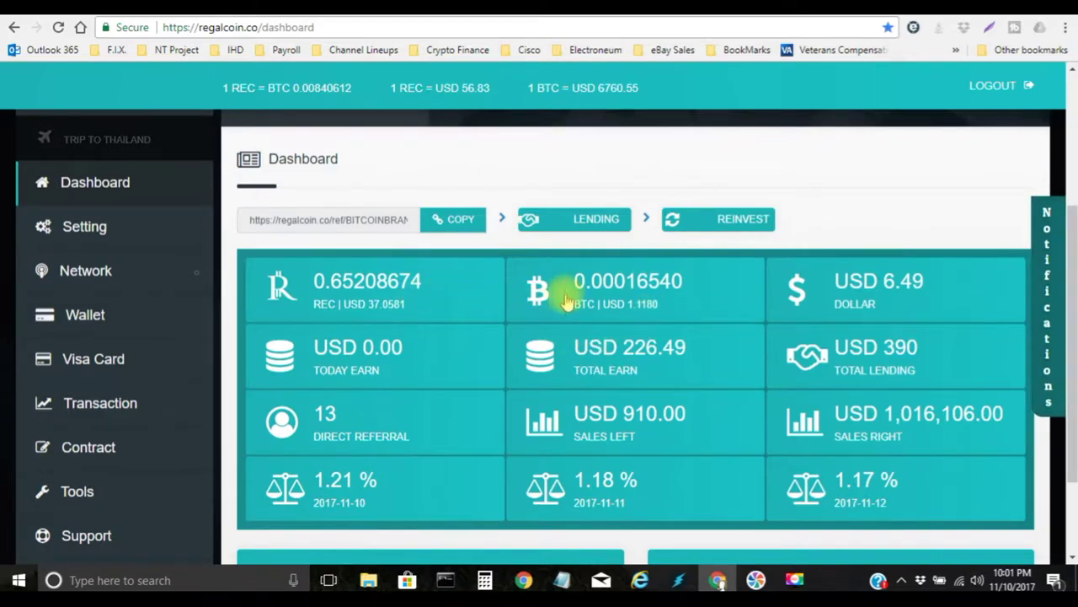
scroll(623, 283, "down", 3)
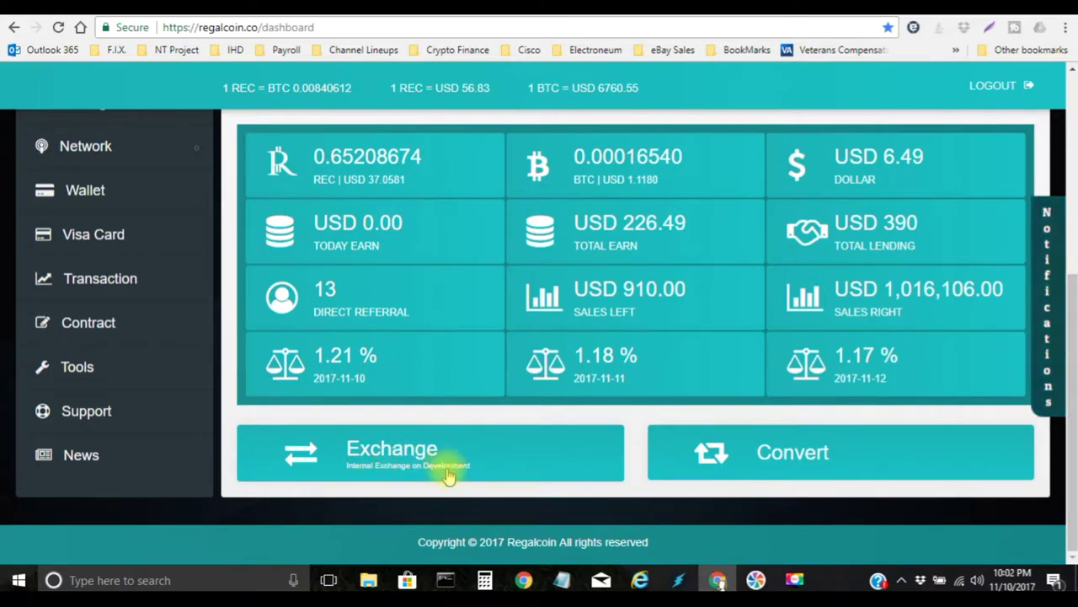
scroll(535, 469, "up", 2)
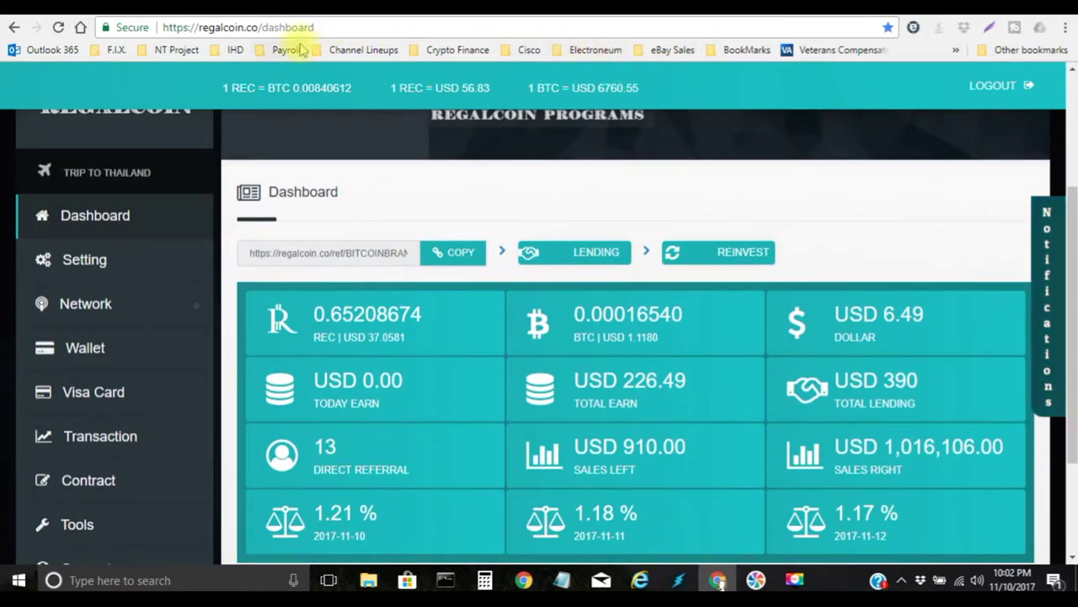
View the BitCoin BraN YouTube channel, then return to the BitConnect dashboard tab
left_click(384, 15)
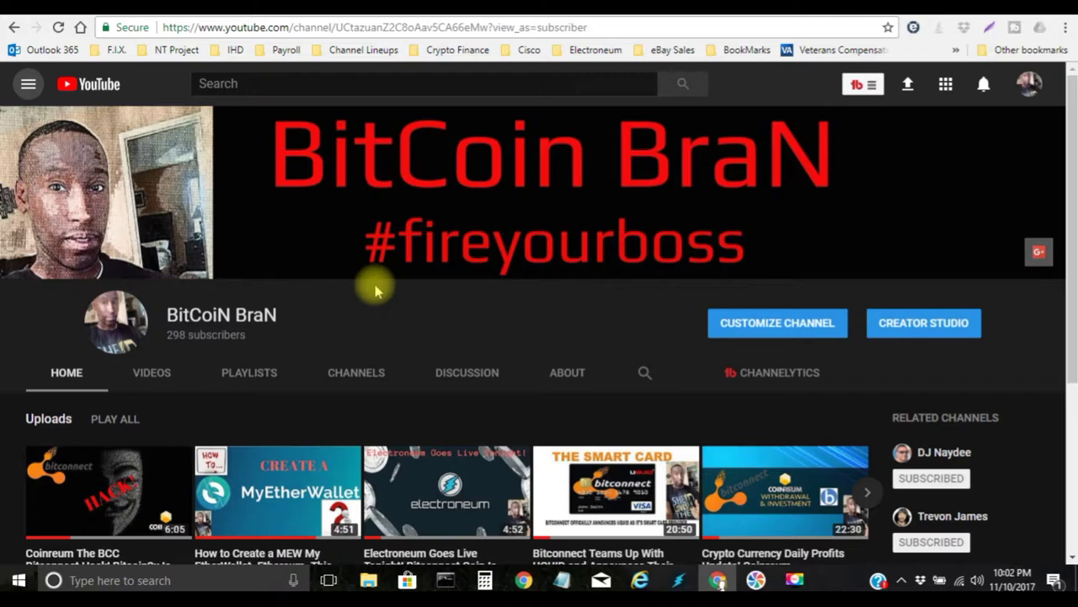
mouse_move(506, 134)
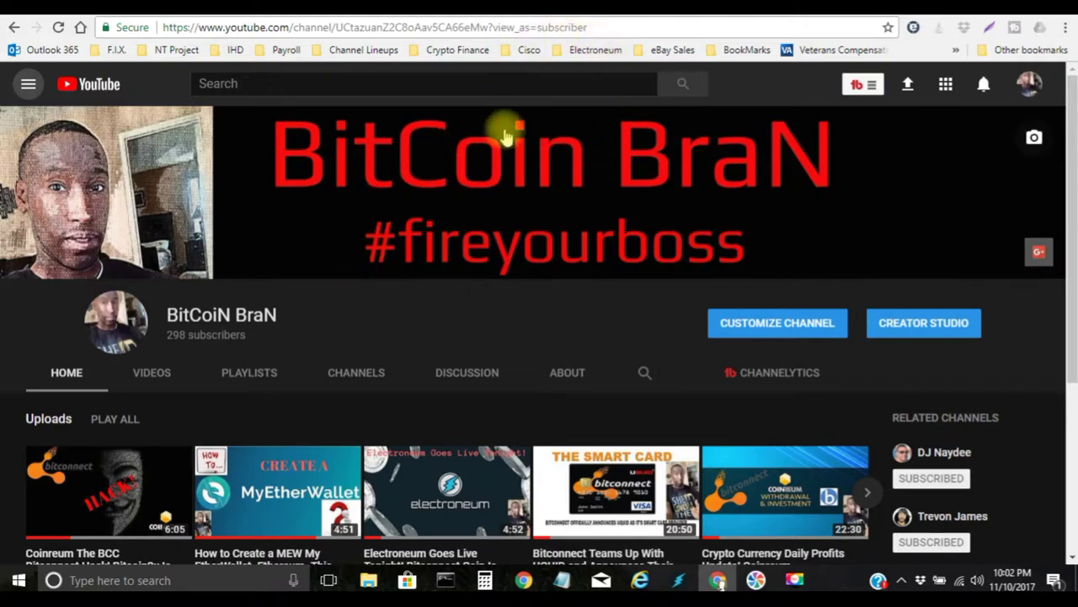
left_click(529, 15)
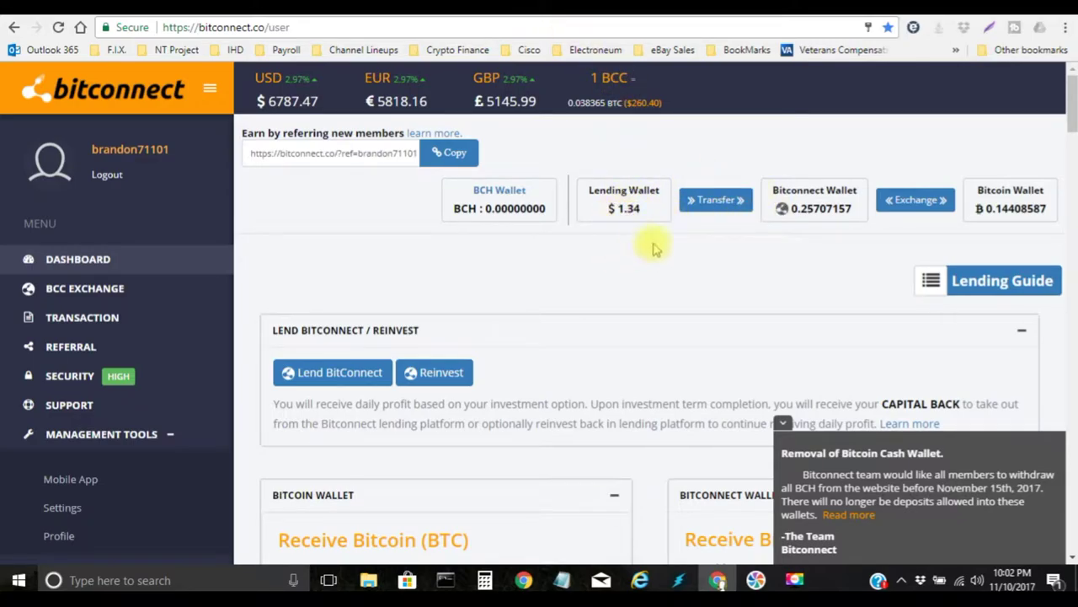
Transfer the full $1.34 lending wallet balance to the Bitconnect wallet and confirm it
left_click(717, 203)
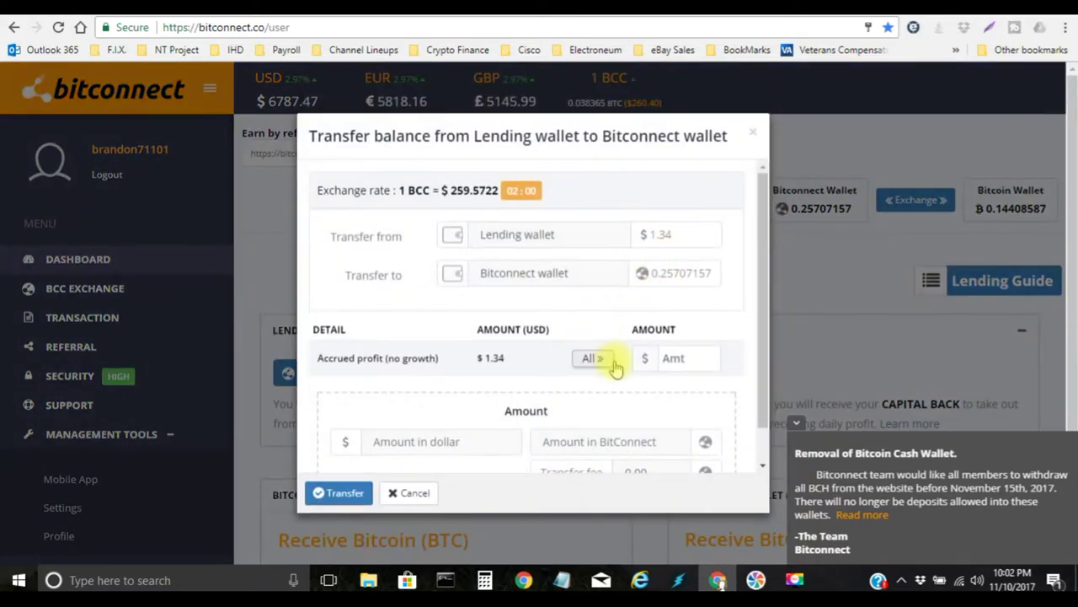
left_click(600, 359)
left_click(346, 490)
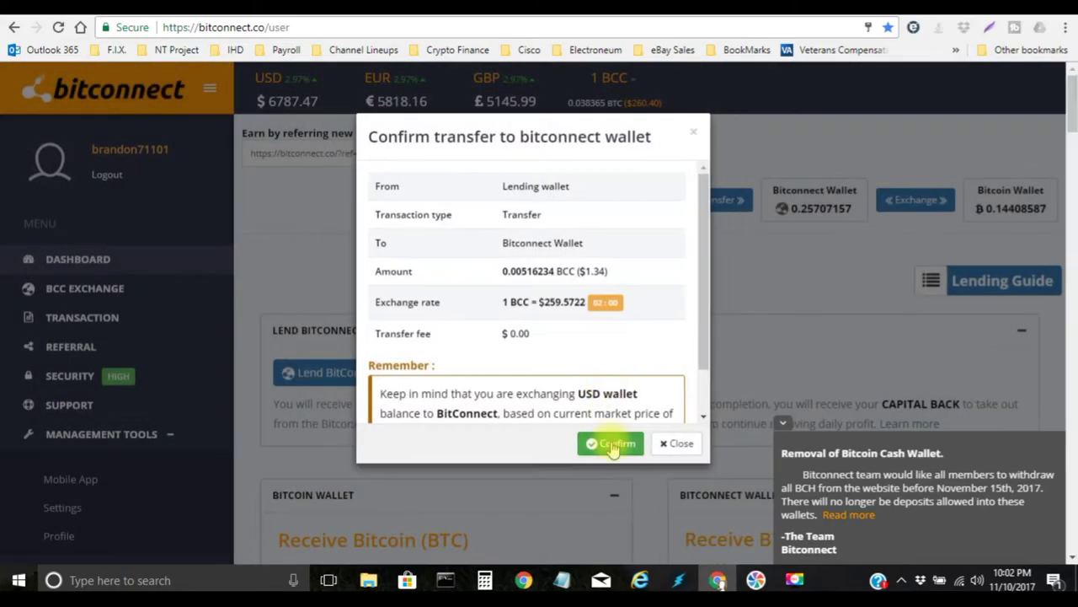
left_click(615, 443)
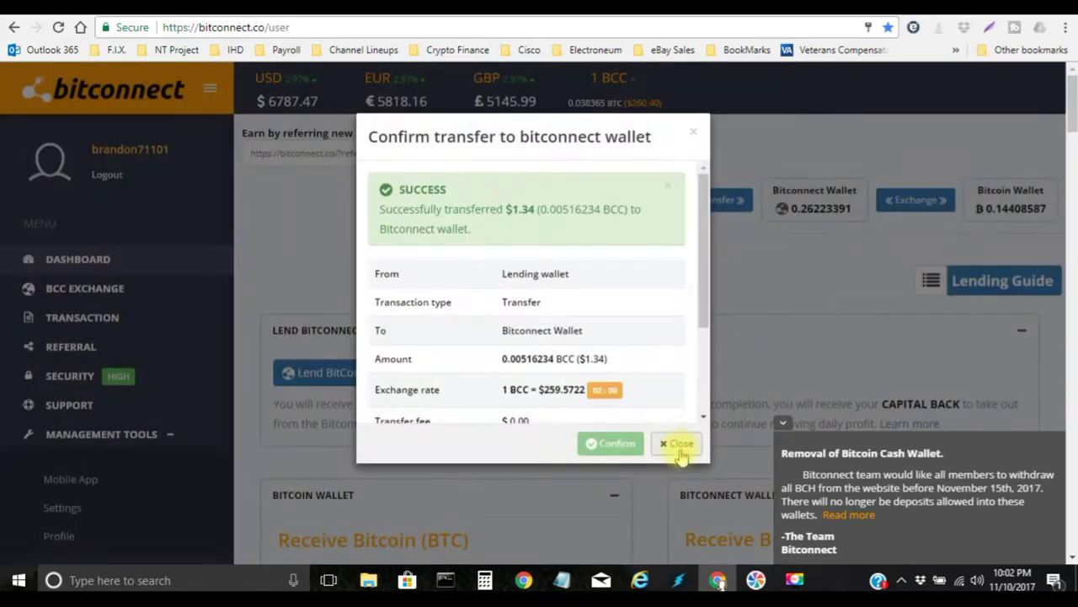
left_click(679, 444)
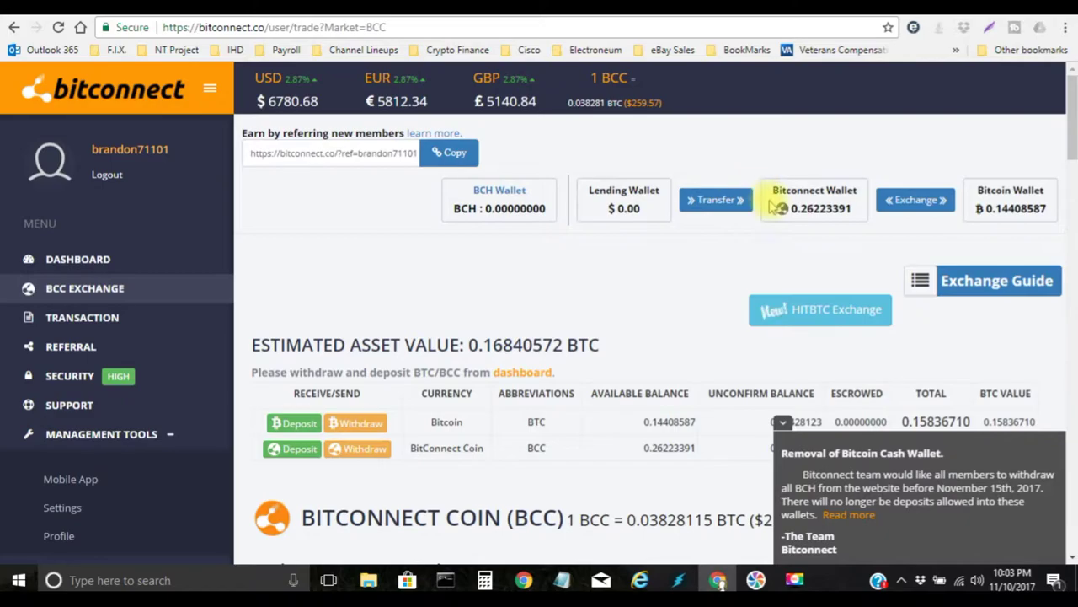
Scroll to the Buy/Sell BCC forms, dismiss the Bitcoin Cash wallet removal notice, and scroll back up
scroll(1019, 179, "down", 3)
scroll(1022, 179, "down", 3)
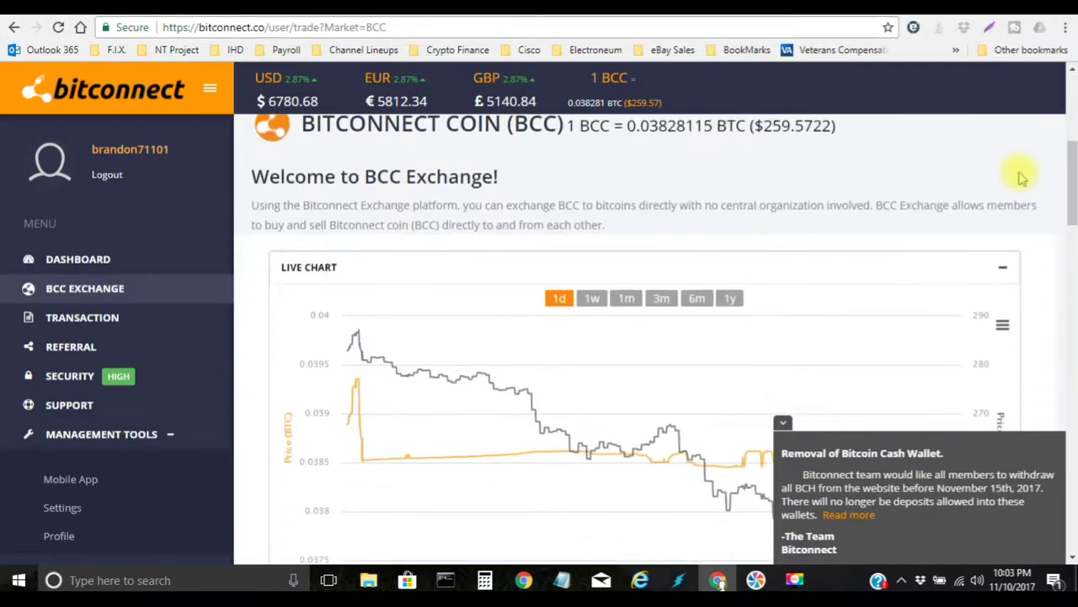
scroll(1023, 173, "down", 3)
scroll(1023, 174, "down", 3)
scroll(1027, 177, "down", 3)
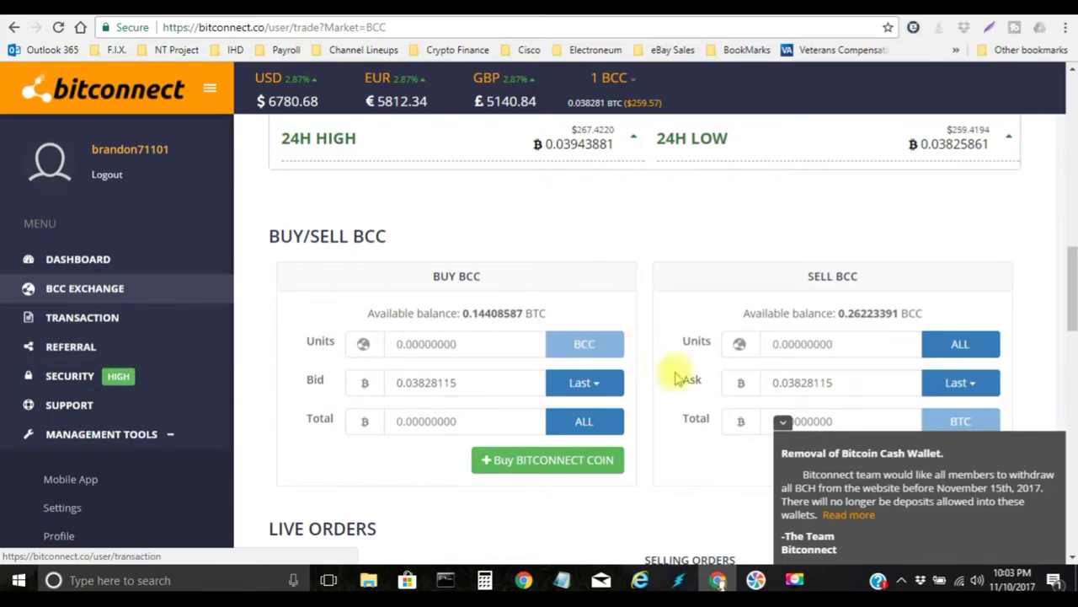
left_click(790, 432)
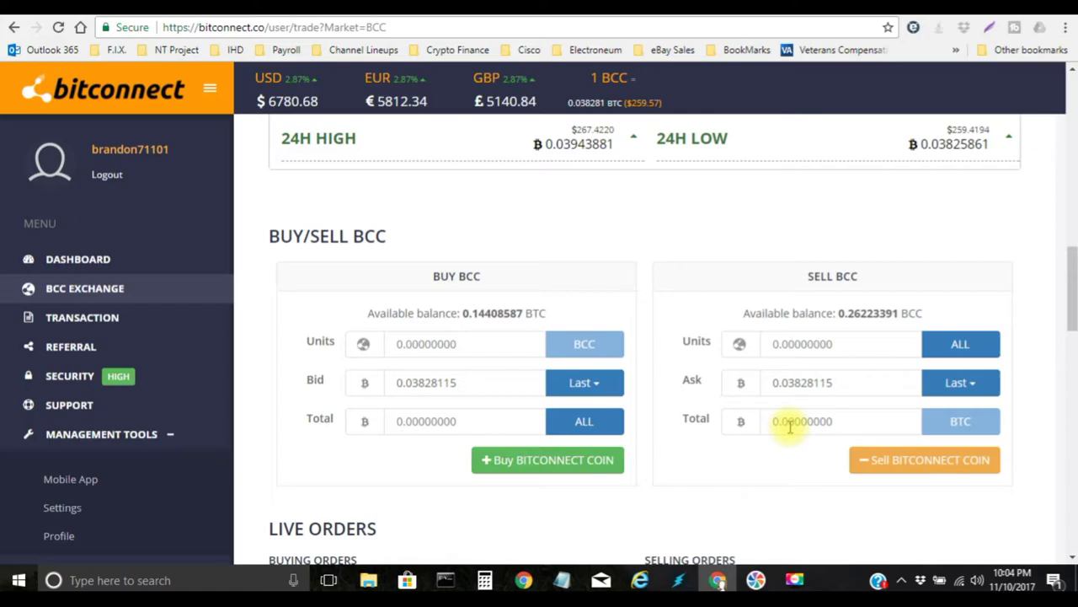
scroll(238, 272, "up", 1)
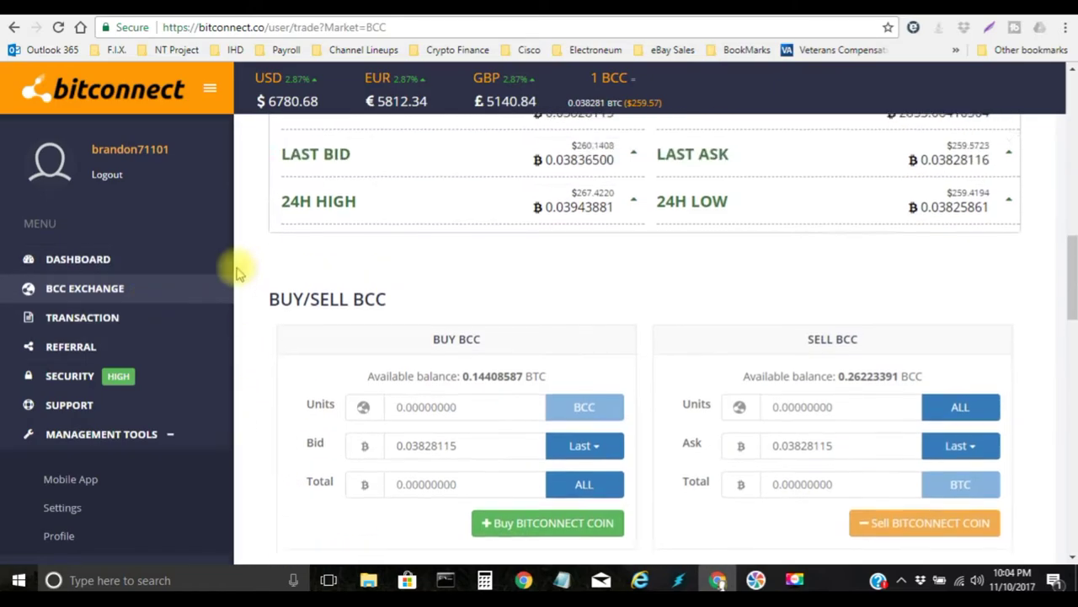
scroll(433, 236, "up", 2)
scroll(217, 277, "up", 6)
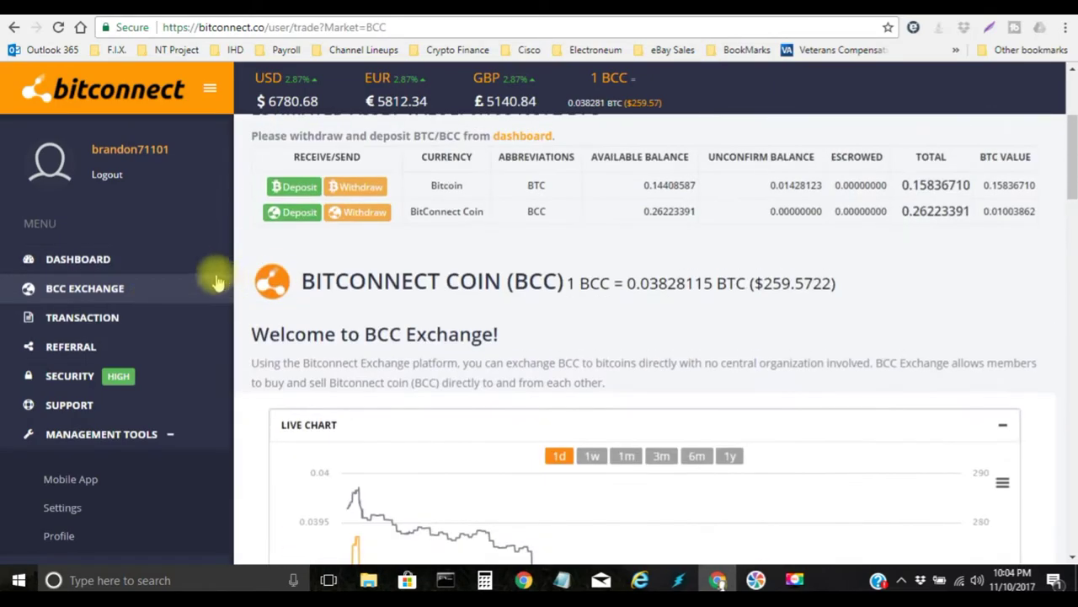
Return to the dashboard and scroll through the Bitcoin Cash removal notice
left_click(78, 259)
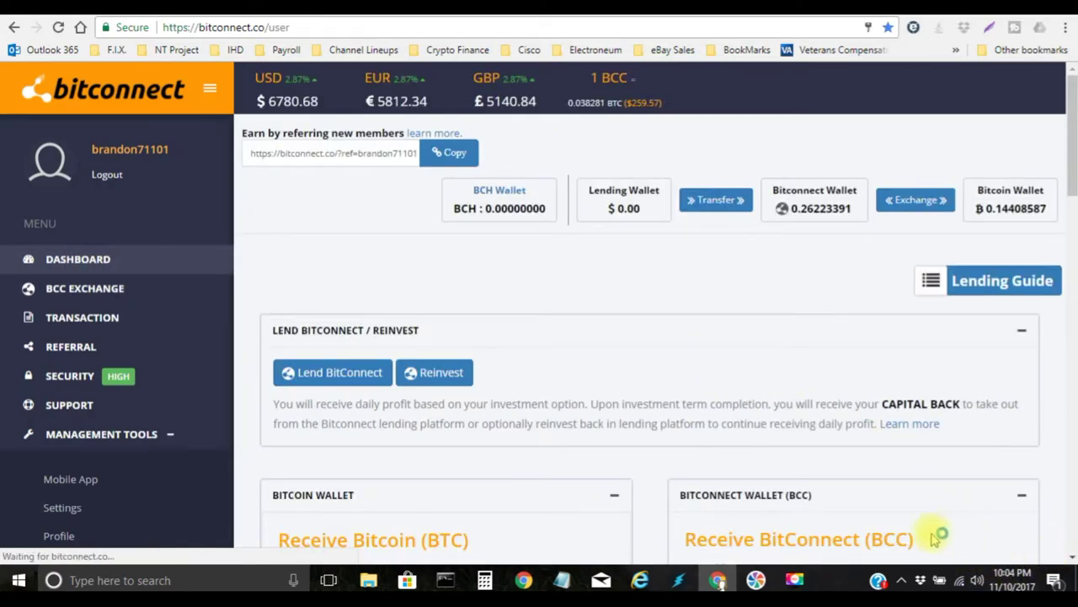
scroll(955, 404, "down", 3)
scroll(961, 459, "down", 1)
scroll(967, 493, "up", 2)
scroll(982, 475, "up", 2)
scroll(960, 481, "down", 2)
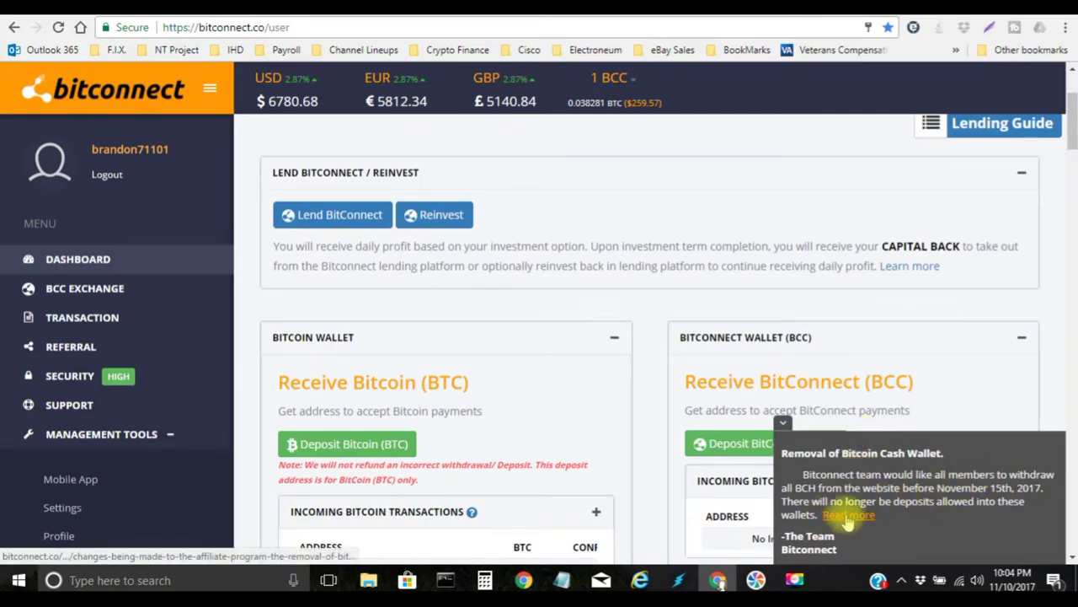
Read the full news article about the Bitcoin Cash removal and HitBTC listing
left_click(849, 515)
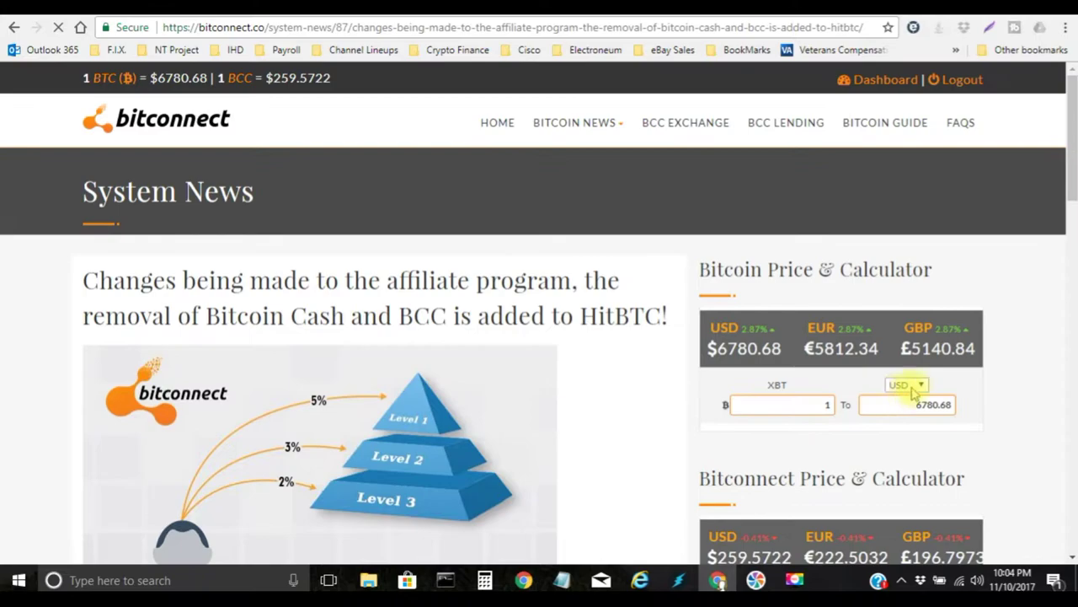
scroll(563, 242, "down", 3)
scroll(582, 236, "up", 3)
scroll(648, 285, "down", 2)
scroll(609, 295, "down", 3)
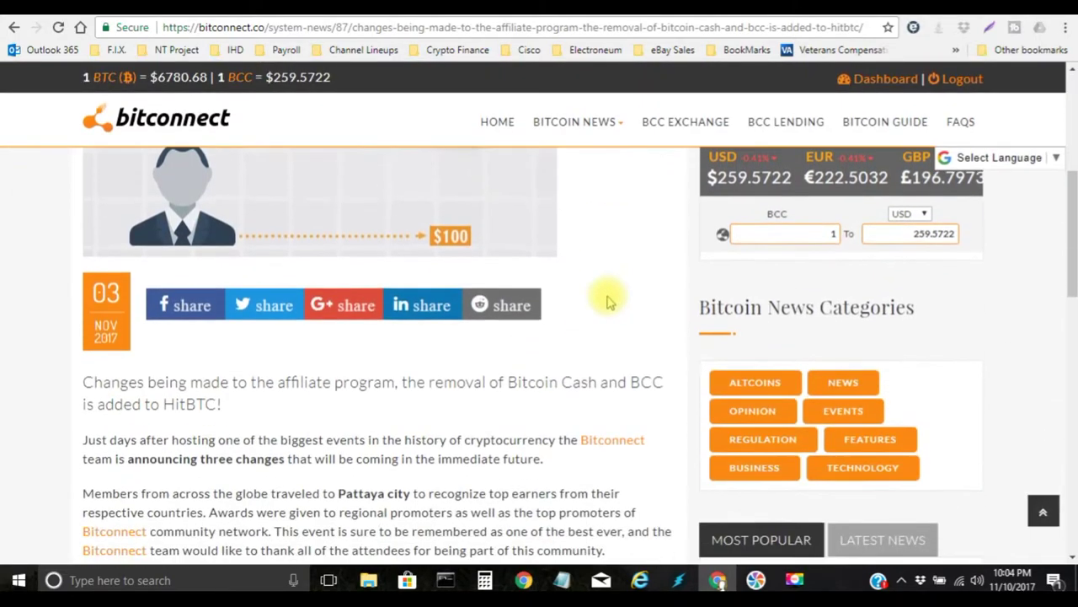
scroll(607, 293, "up", 2)
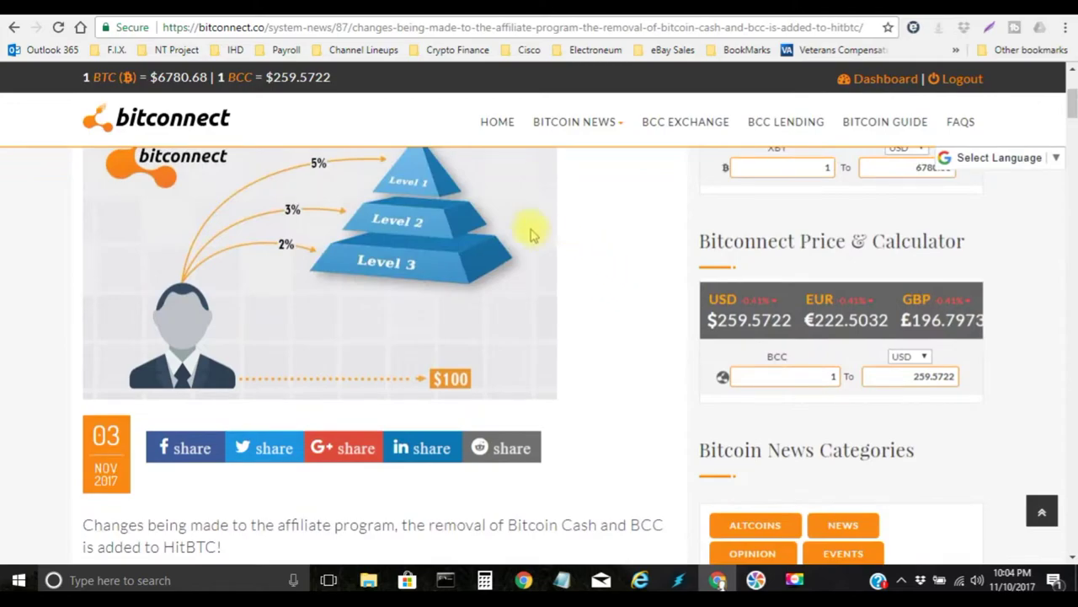
Go back, dismiss the removal notice, and open the BCC Exchange page
left_click(15, 29)
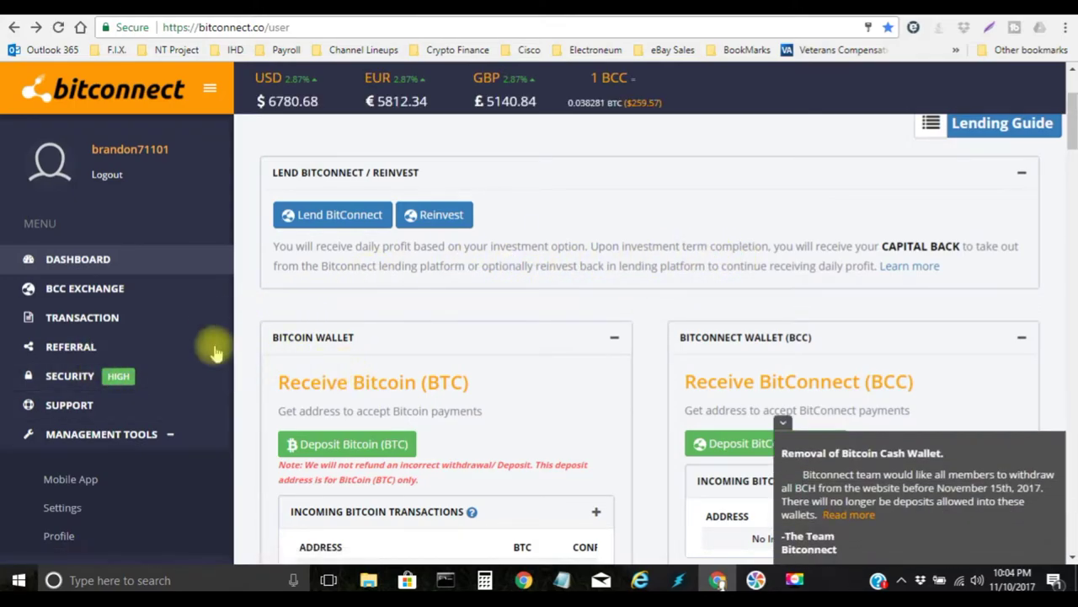
left_click(784, 423)
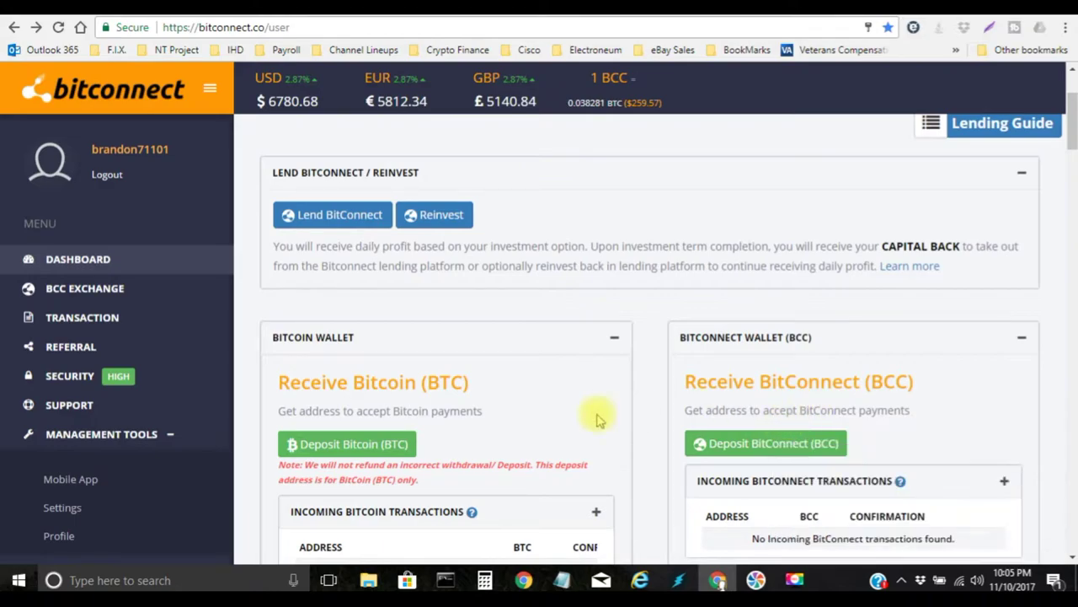
left_click(87, 292)
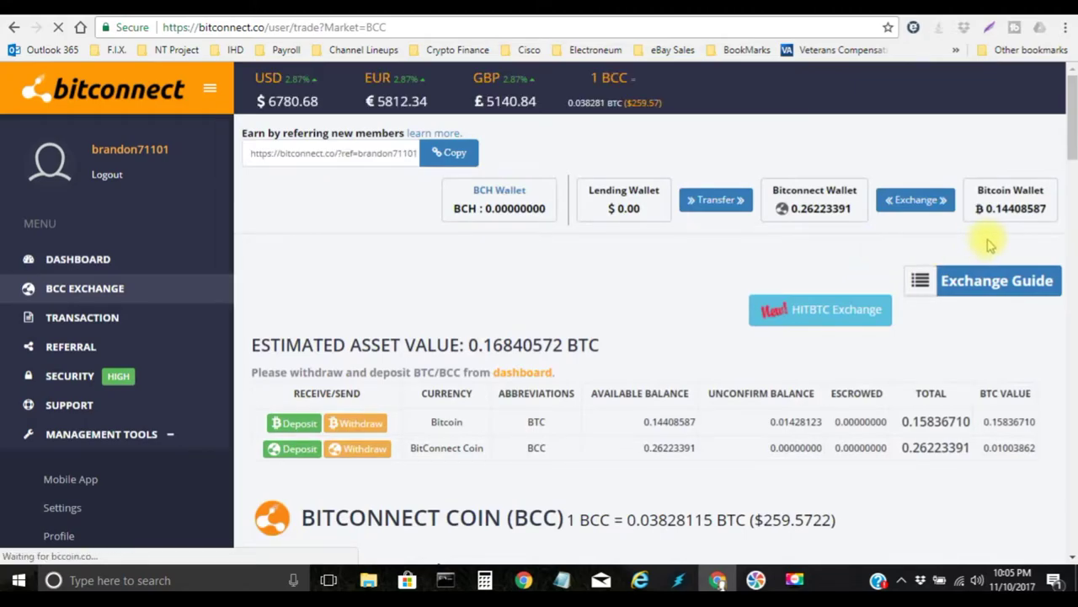
Dismiss the removal notice and scroll down to the BCC selling orders
scroll(1003, 246, "down", 4)
scroll(1002, 246, "up", 3)
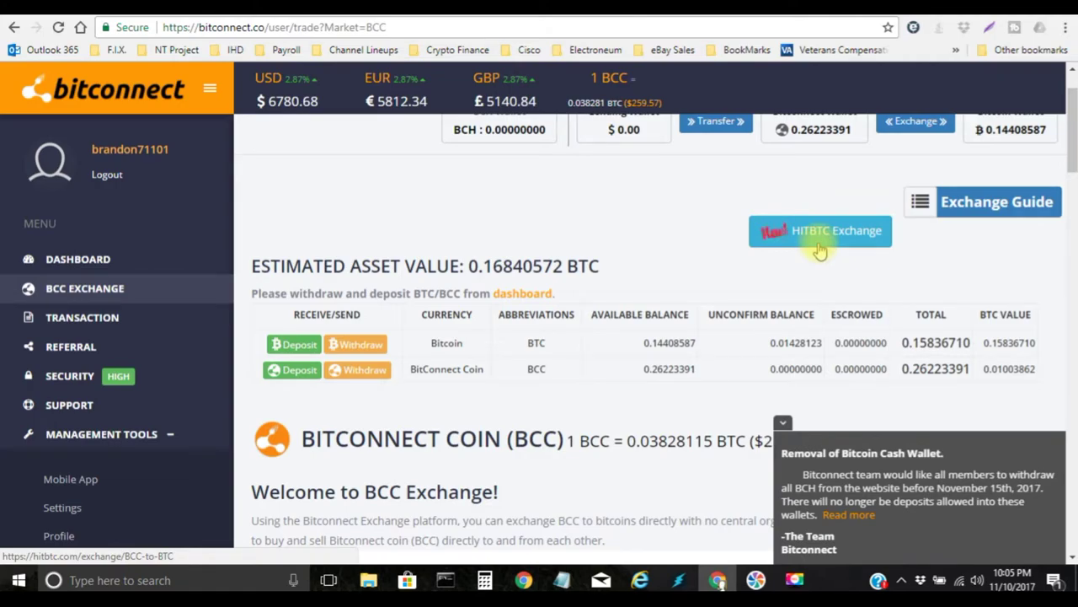
left_click(783, 422)
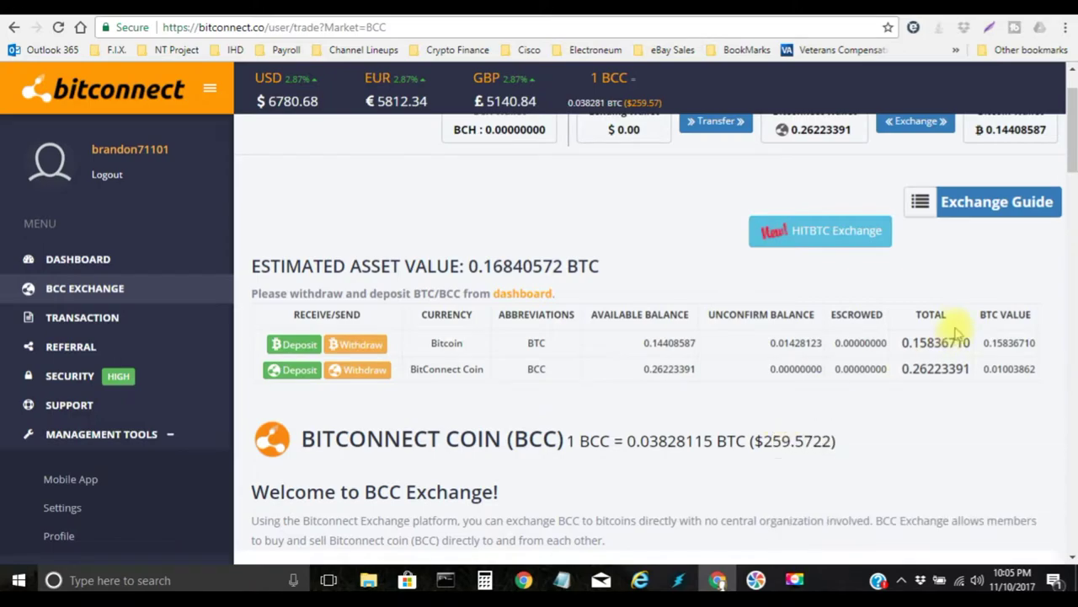
scroll(981, 249, "down", 1)
scroll(985, 245, "down", 3)
scroll(1019, 253, "down", 2)
scroll(1023, 253, "down", 2)
scroll(1026, 257, "down", 2)
scroll(1026, 258, "down", 2)
scroll(1026, 261, "down", 1)
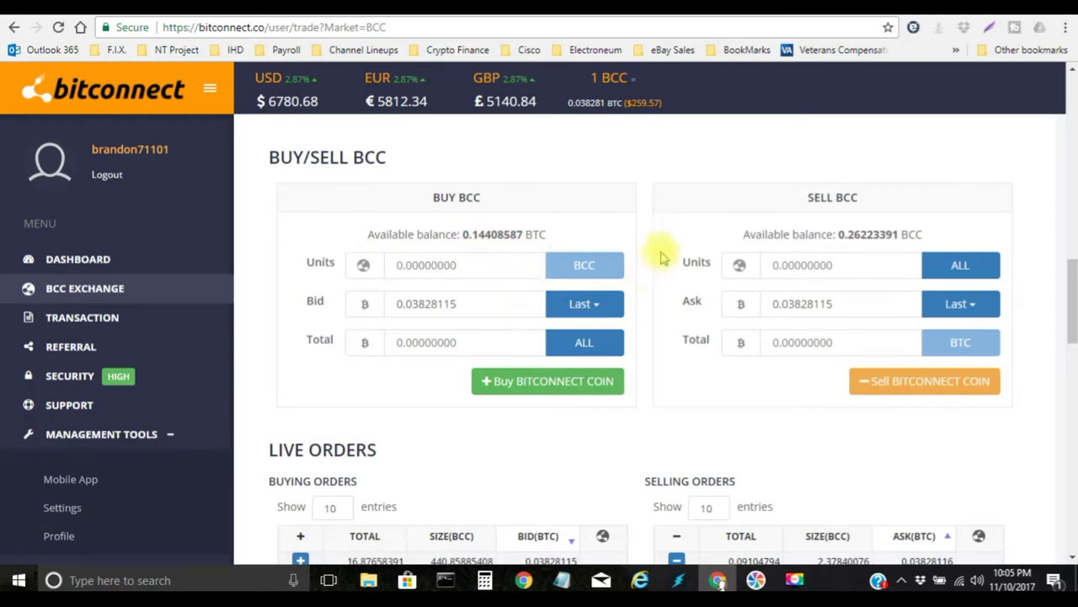
scroll(672, 236, "down", 1)
scroll(662, 233, "down", 2)
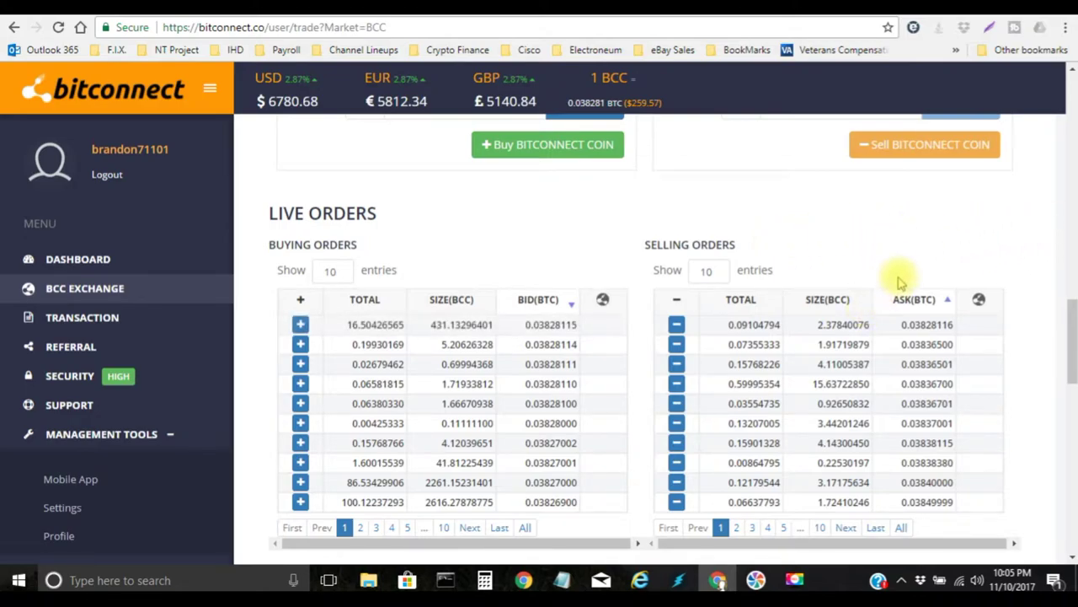
scroll(659, 280, "up", 1)
scroll(640, 286, "up", 2)
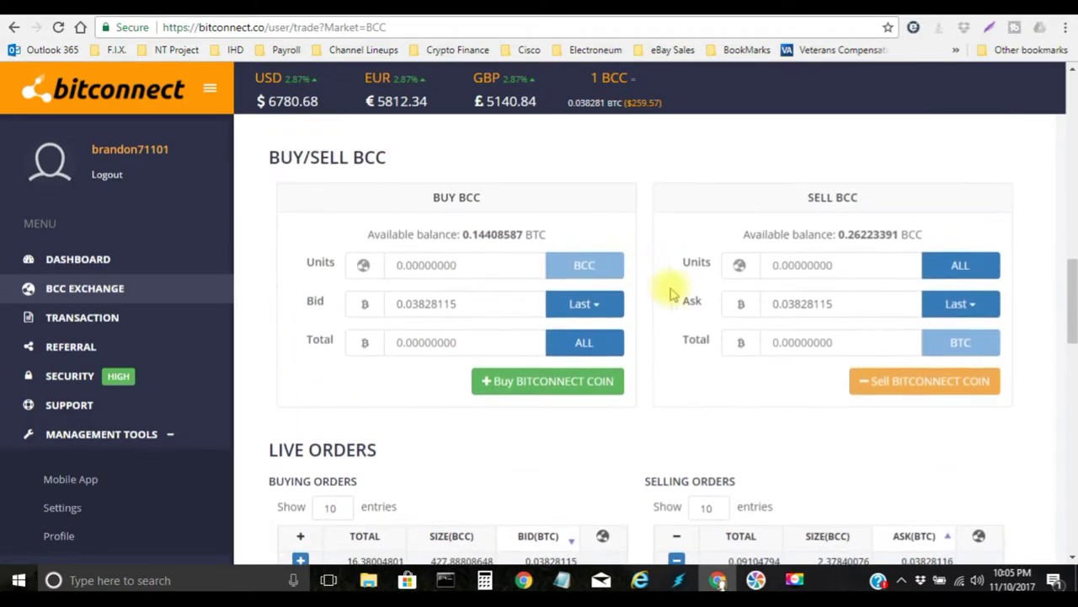
scroll(884, 299, "down", 1)
scroll(994, 245, "down", 2)
scroll(981, 291, "down", 1)
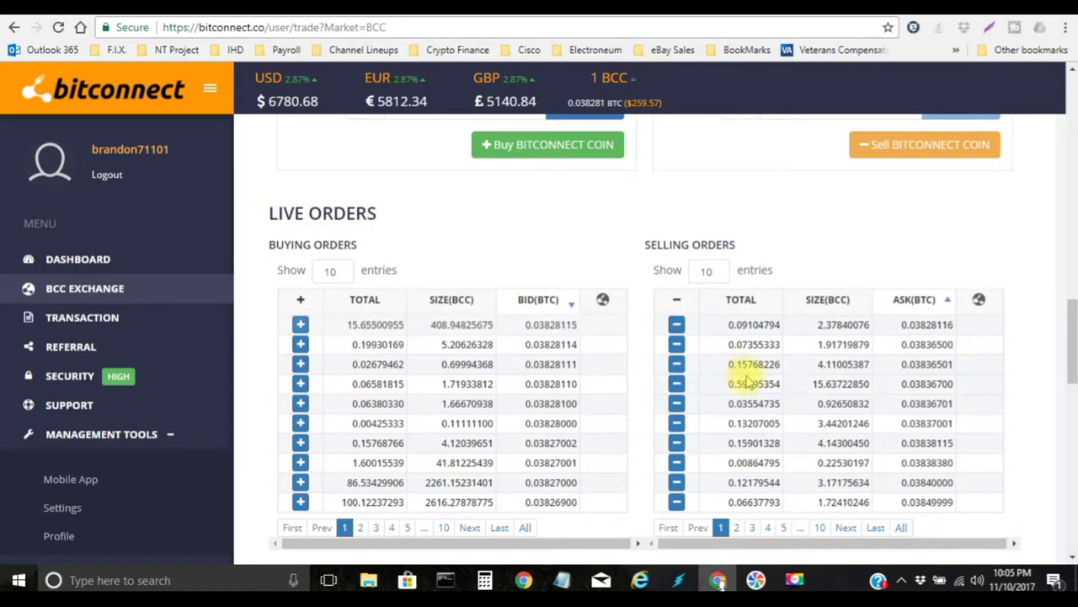
Buy 3.74629261 BCC with the entire 0.14408587 BTC from the 4.11005387 BCC offer
left_click(678, 369)
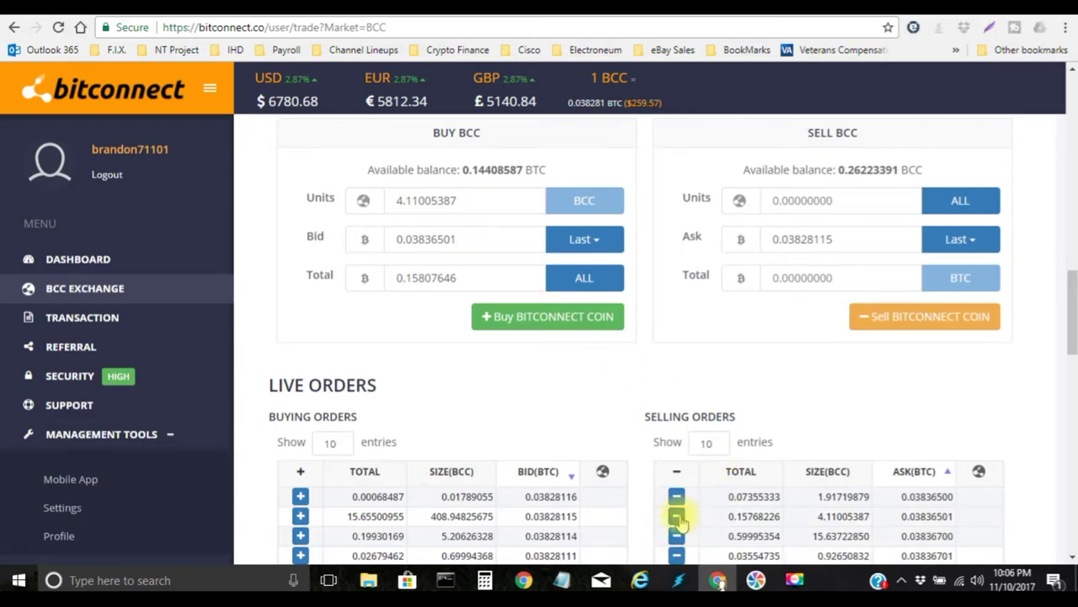
left_click(581, 285)
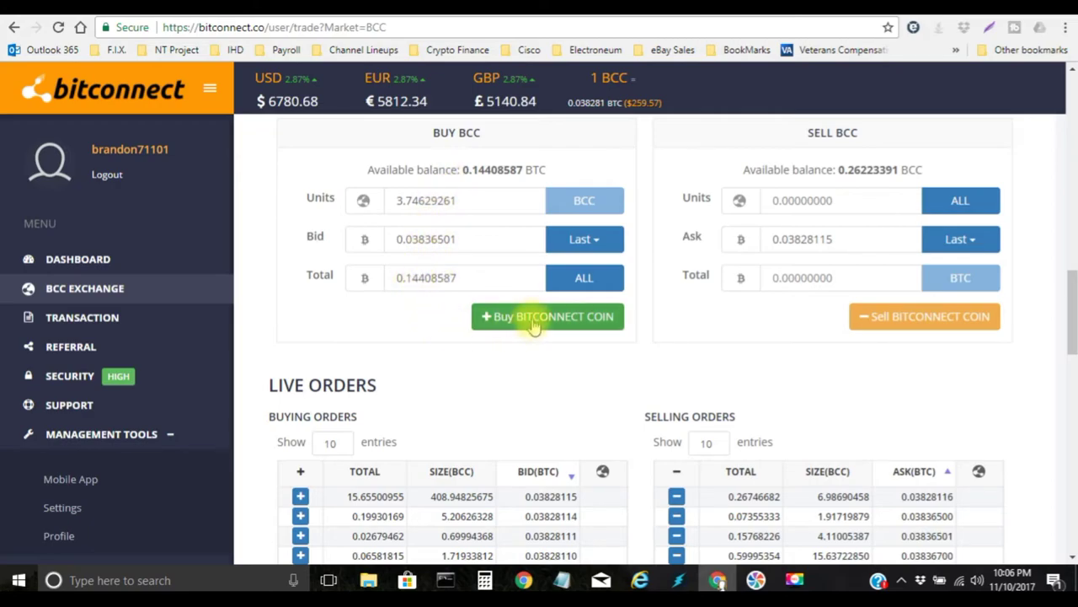
left_click(503, 324)
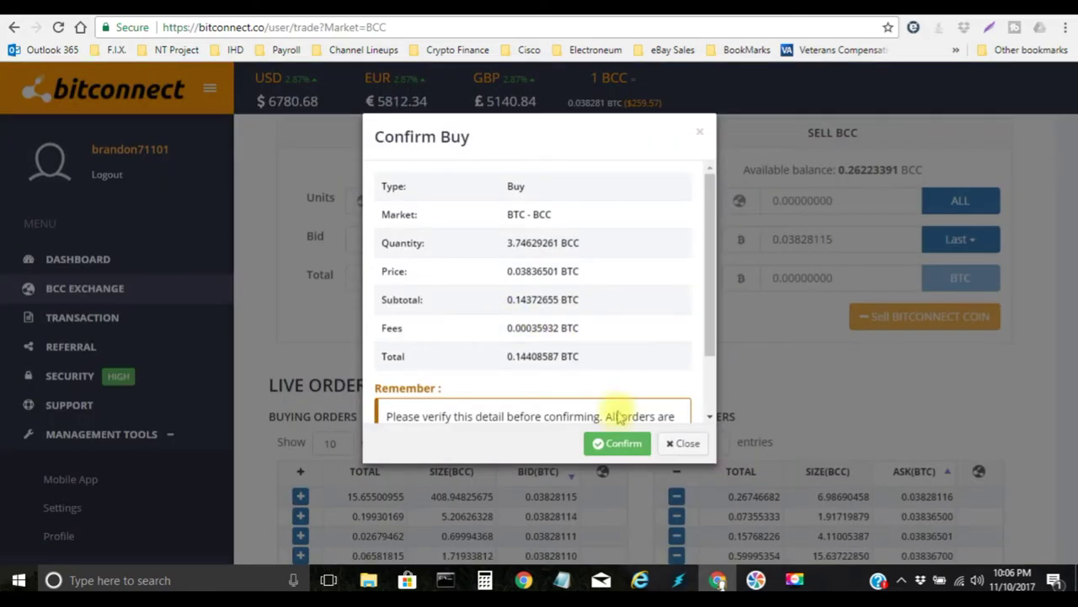
left_click(610, 446)
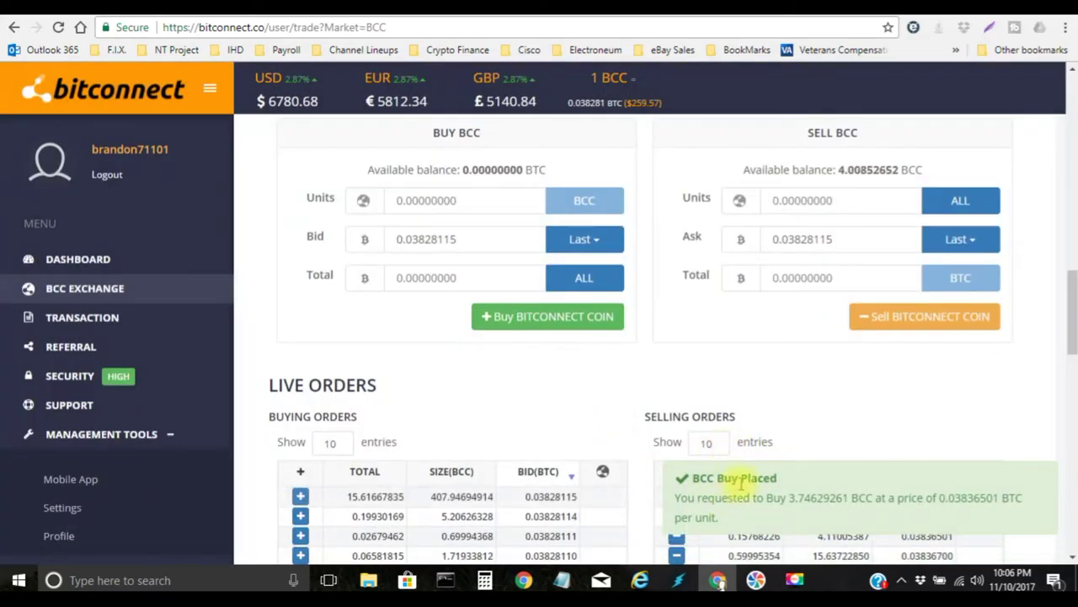
Note the zero BTC balance, then return to the dashboard showing 4.0085 BCC
double_click(473, 169)
left_click(795, 166)
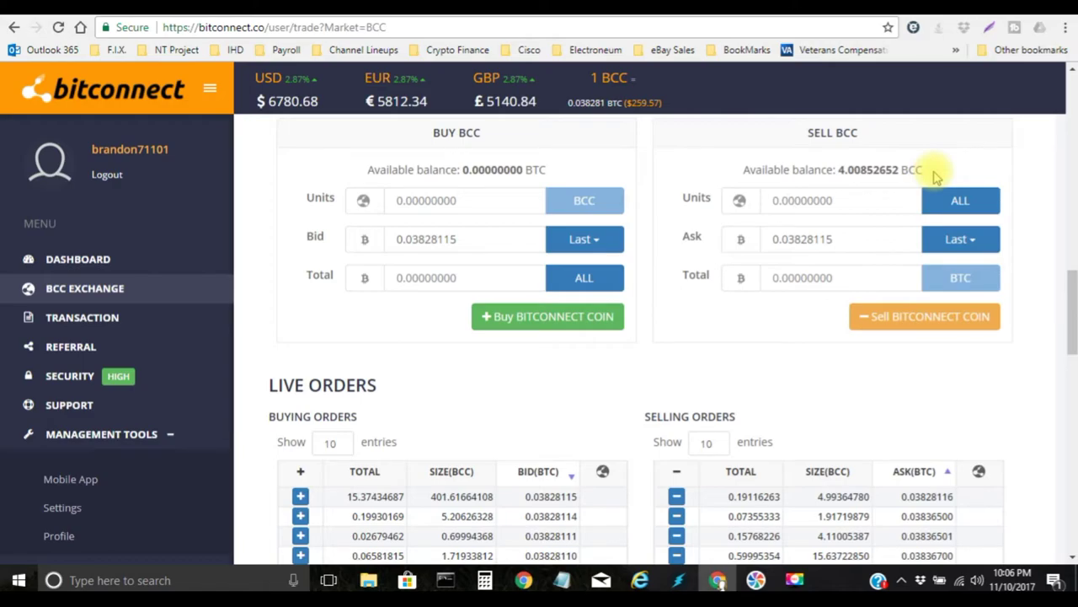
scroll(696, 281, "up", 3)
scroll(696, 282, "up", 4)
scroll(696, 283, "up", 5)
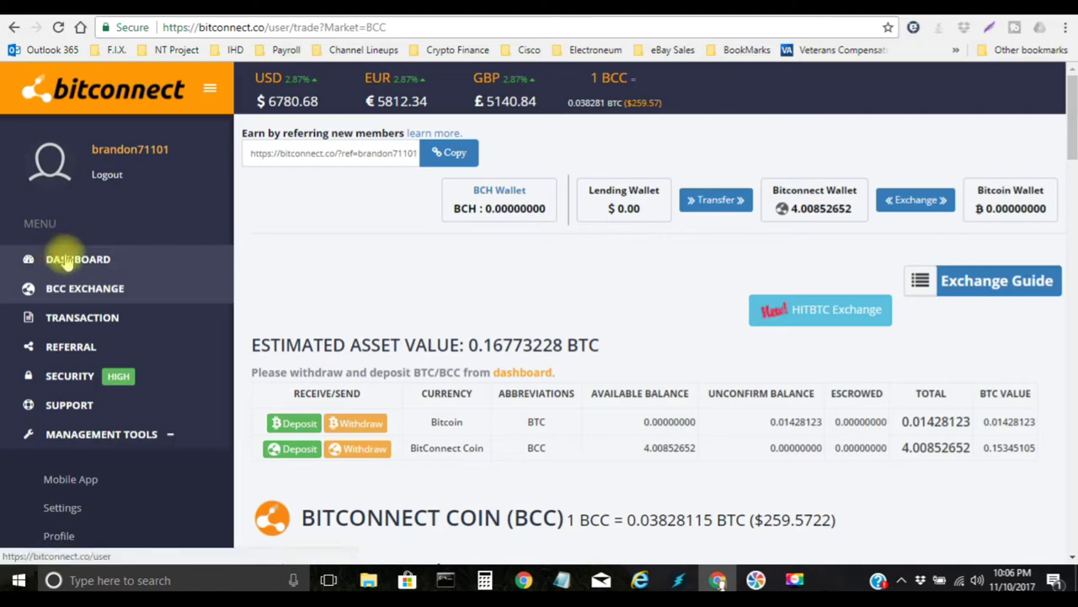
left_click(66, 262)
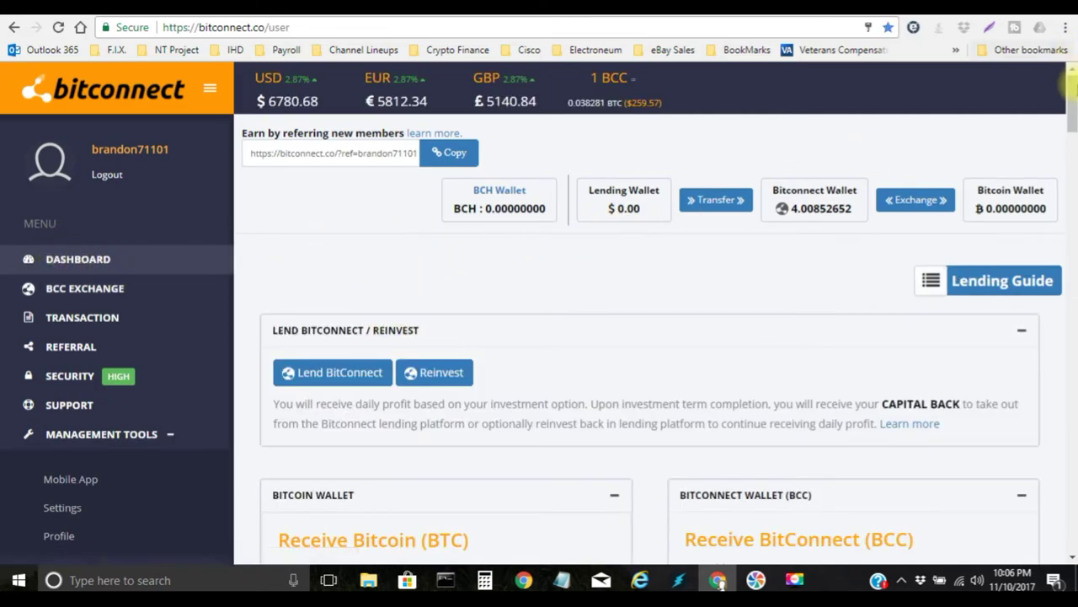
scroll(1070, 84, "down", 1)
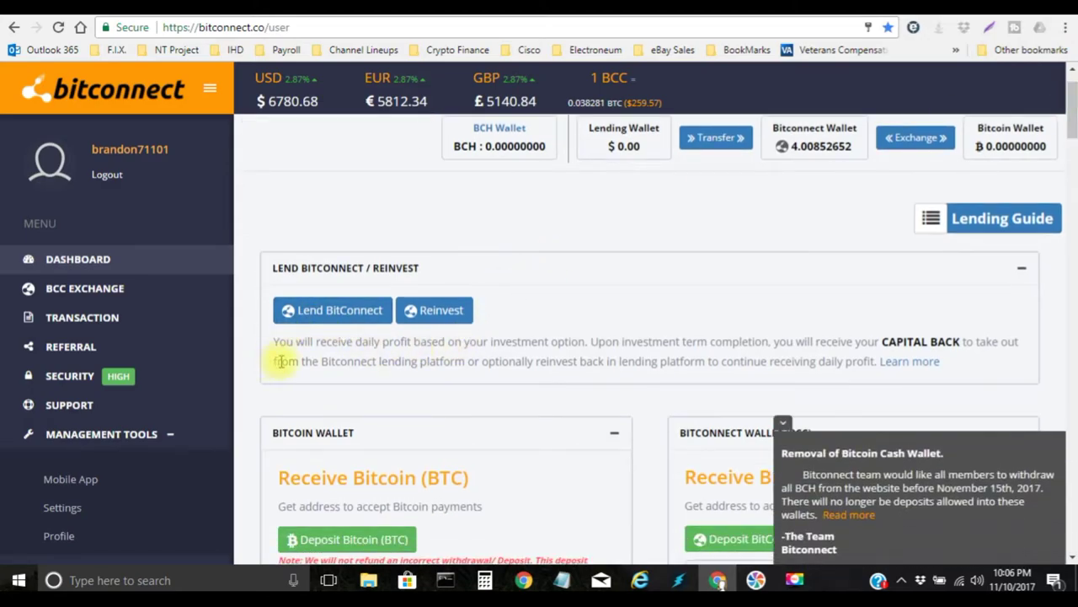
Start a new lending investment and enter the dollar amount, going from 1020 through 1030 to 1040
left_click(783, 424)
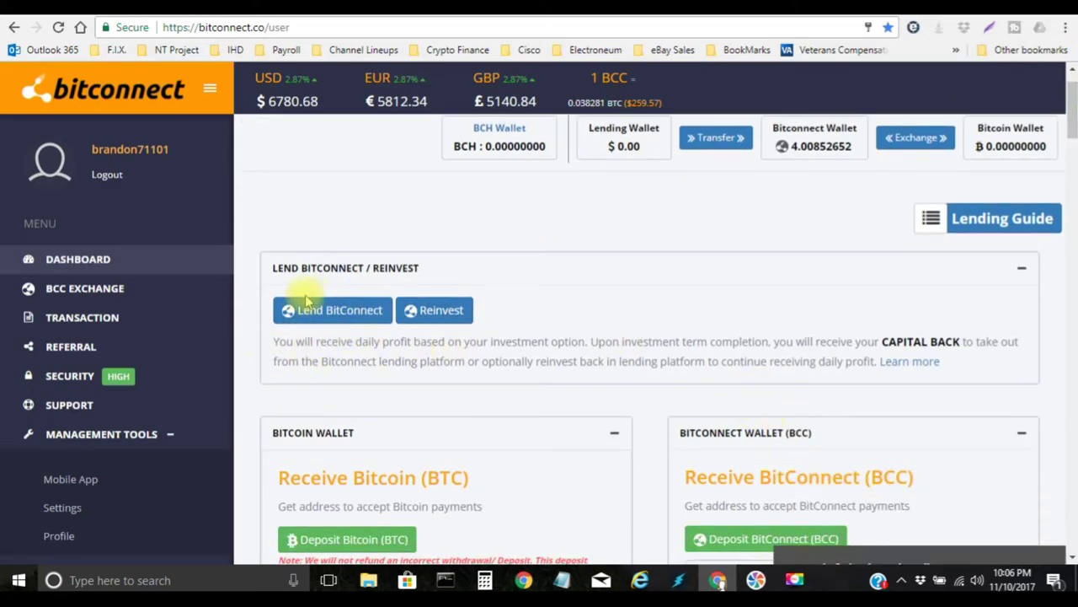
left_click(341, 324)
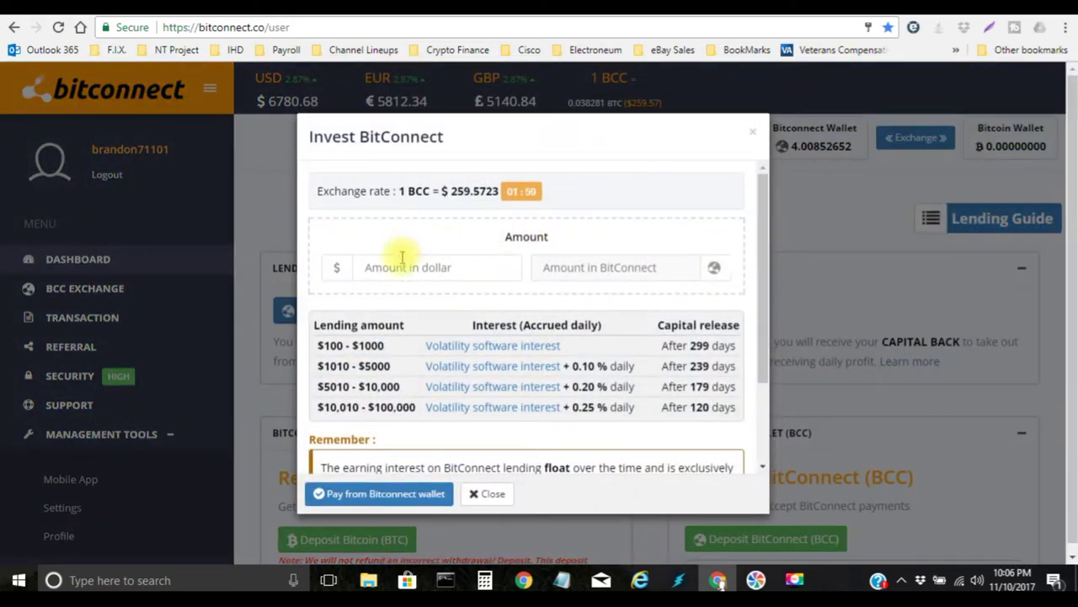
left_click(371, 267)
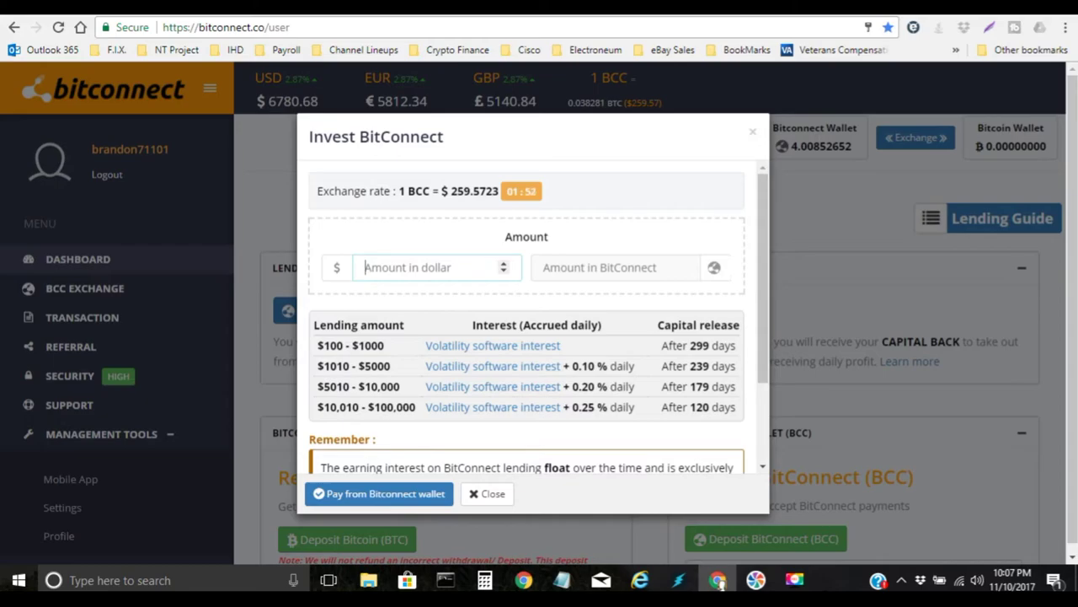
type("1020")
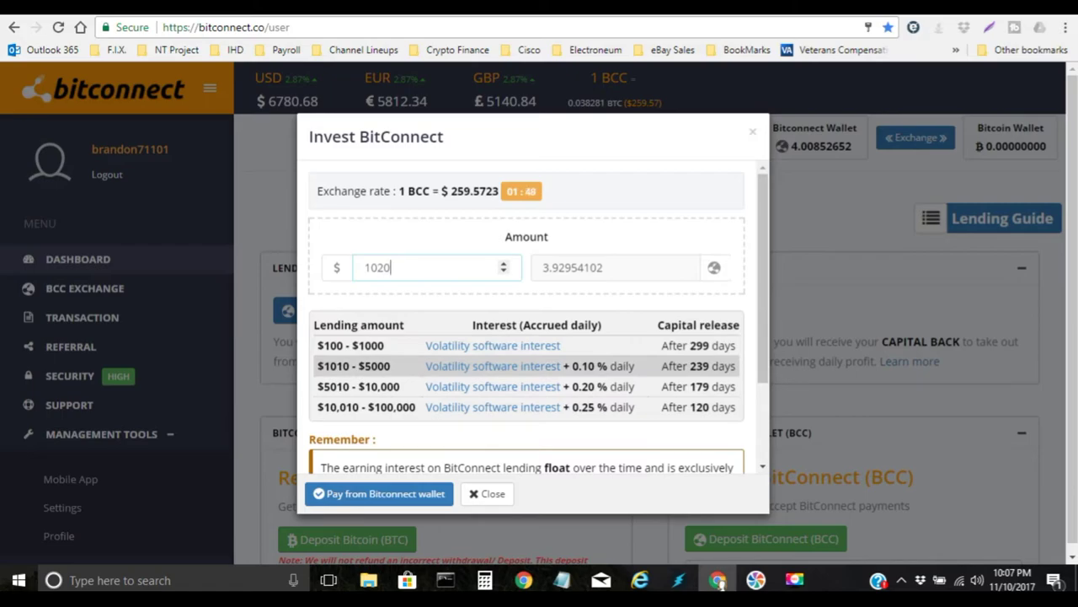
key("BackSpace")
key("BackSpace")
type("30")
key("BackSpace")
key("BackSpace")
type("40")
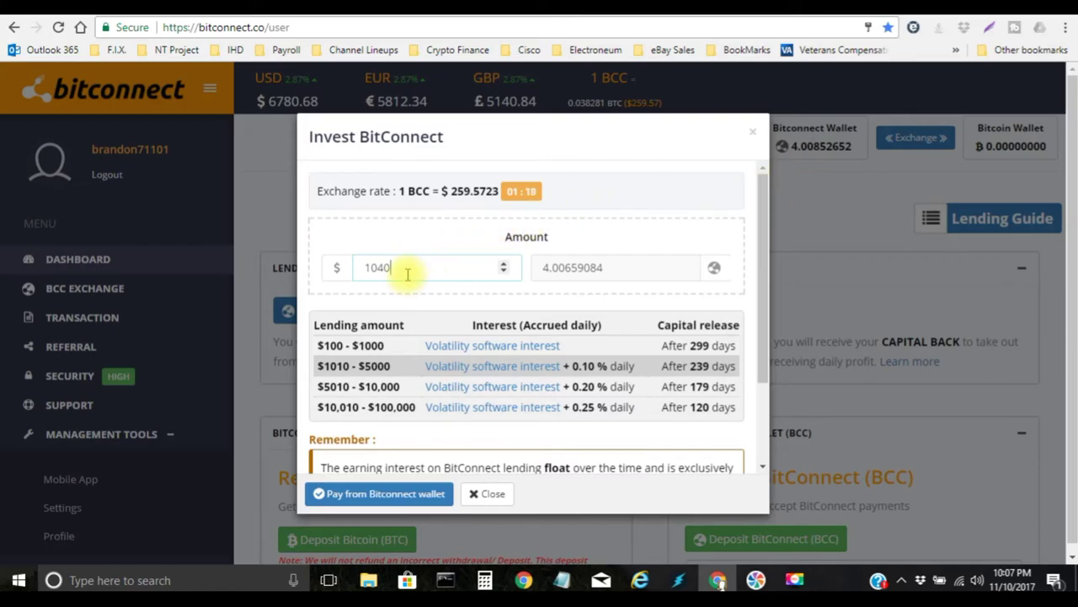
Try lending amounts of $1045 and $1041 before returning to $1040
key("BackSpace")
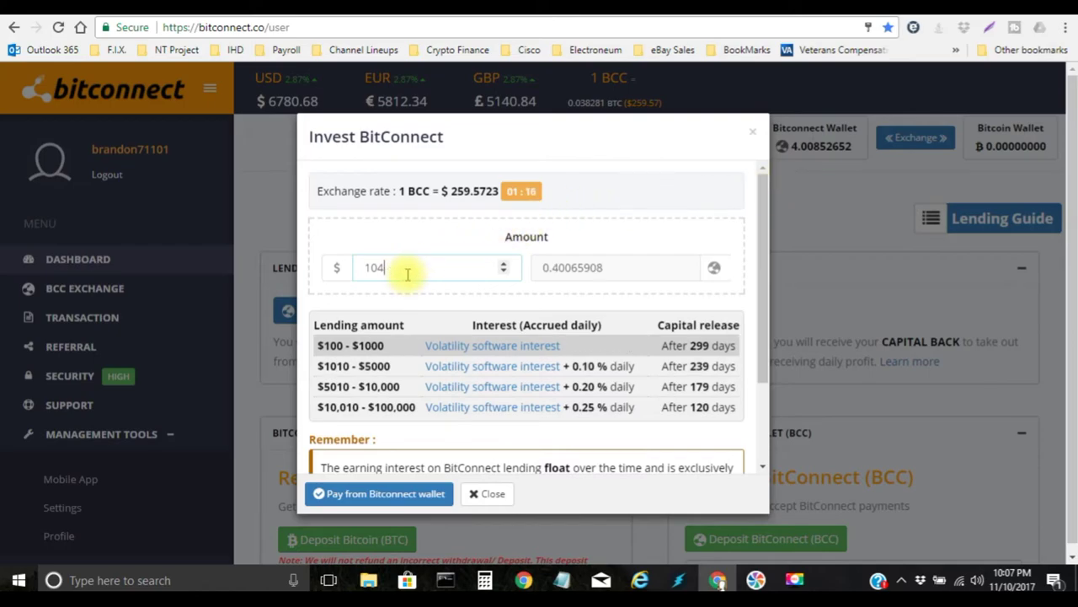
type("5")
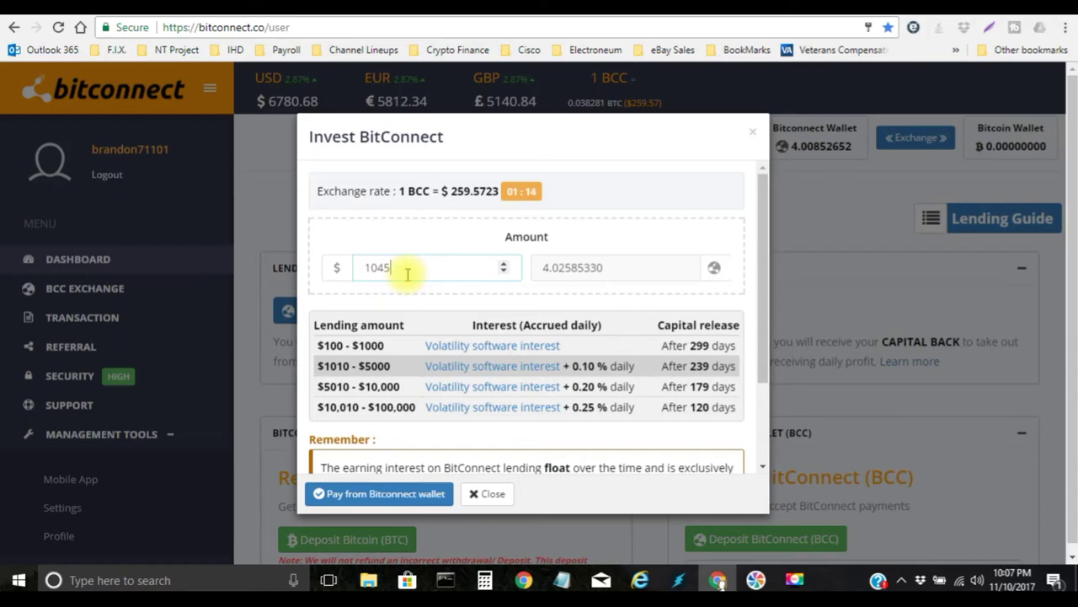
key("BackSpace")
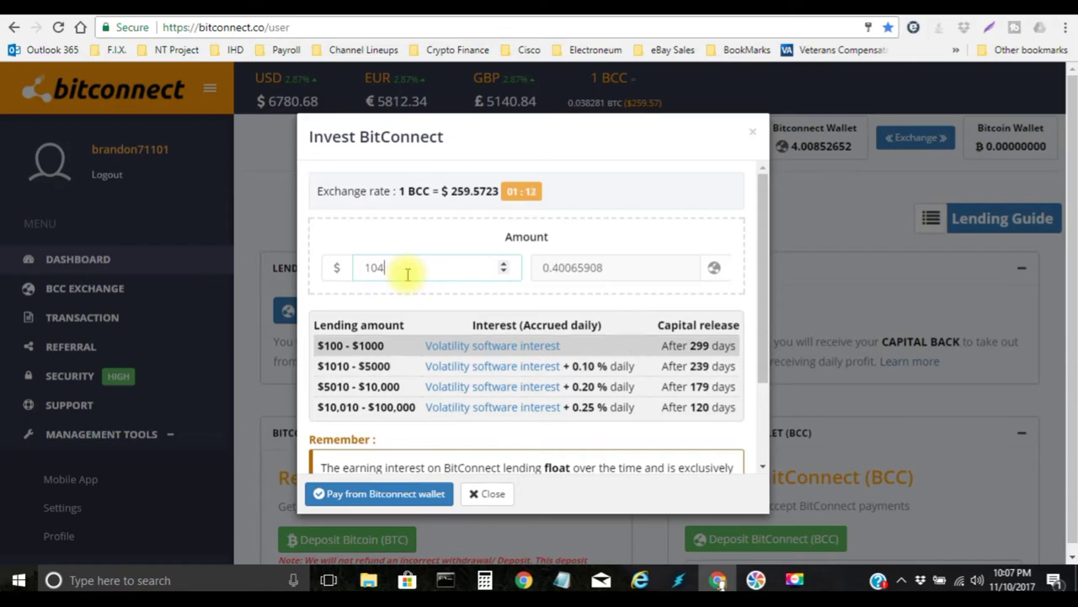
type("1")
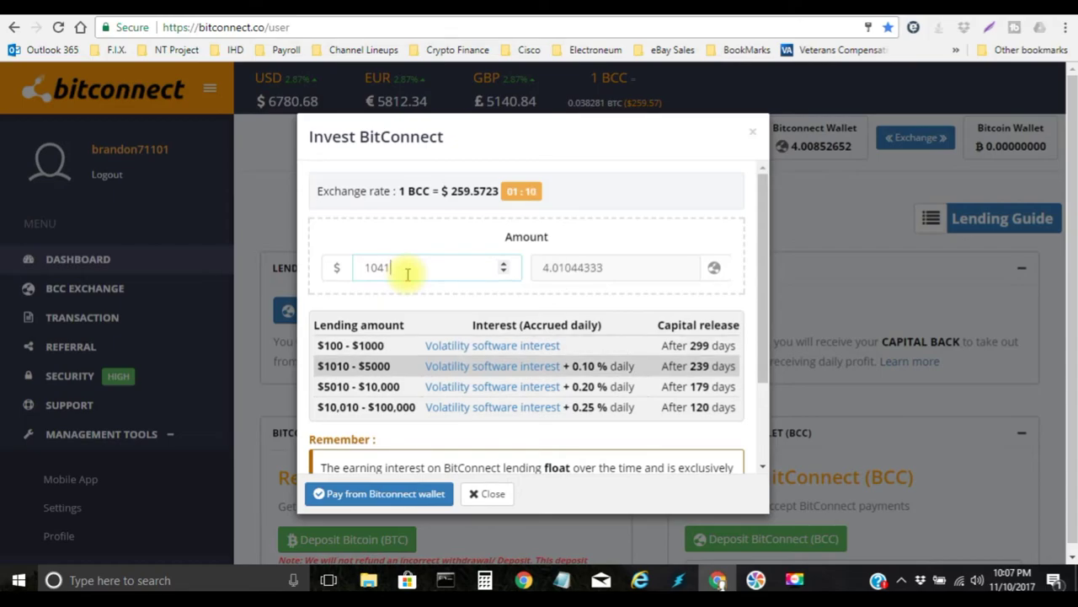
key("BackSpace")
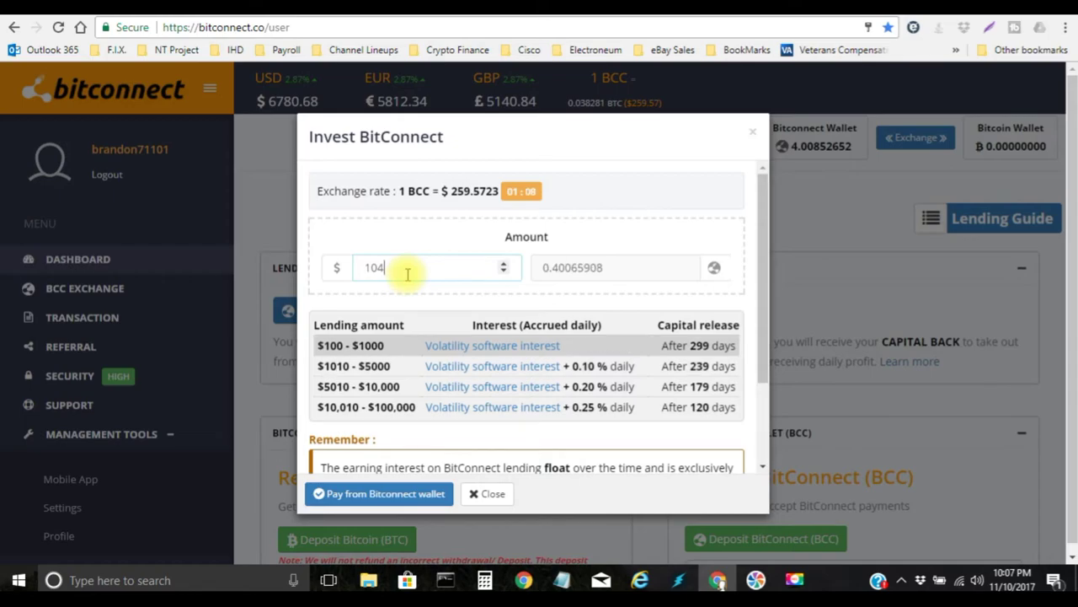
type("0")
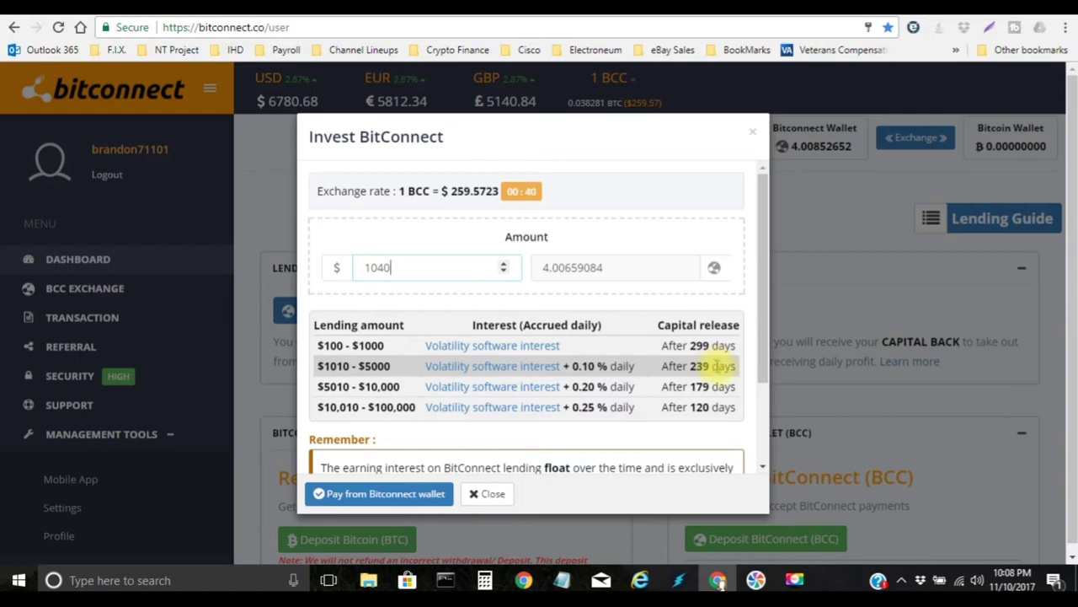
Accept the terms and lend $1040 (4.00659084 BCC) from the BitConnect wallet to the trading bot
scroll(436, 417, "down", 1)
scroll(436, 417, "down", 2)
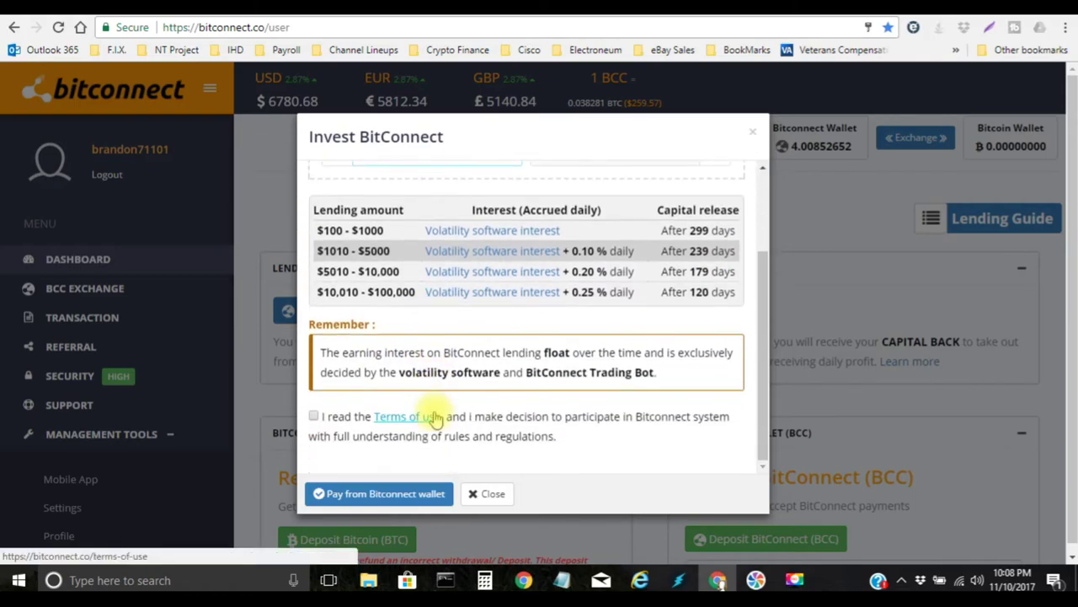
left_click(315, 417)
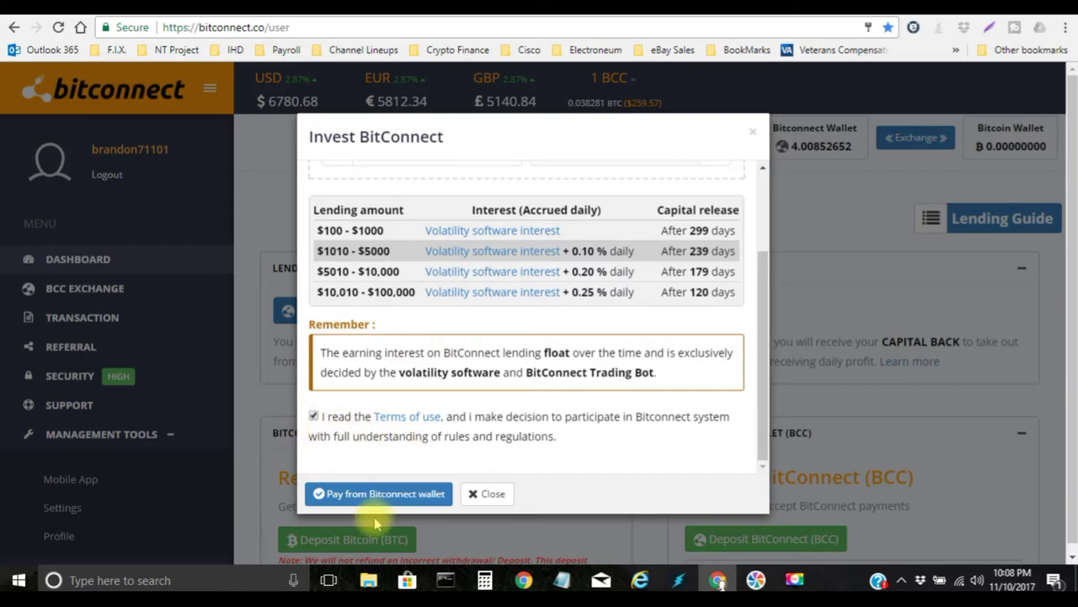
left_click(343, 497)
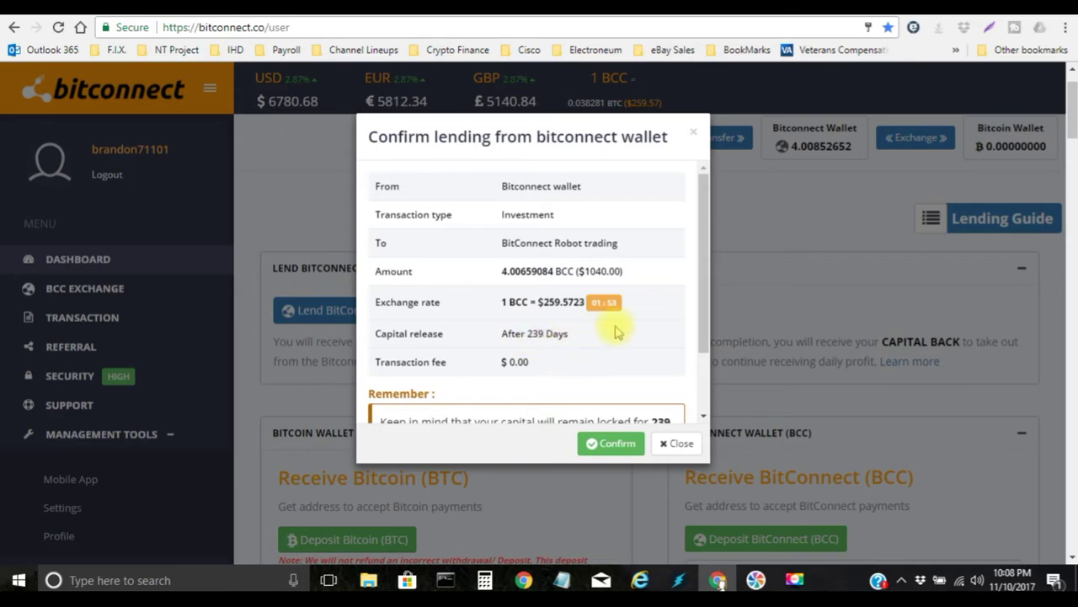
scroll(645, 312, "down", 2)
scroll(645, 319, "down", 2)
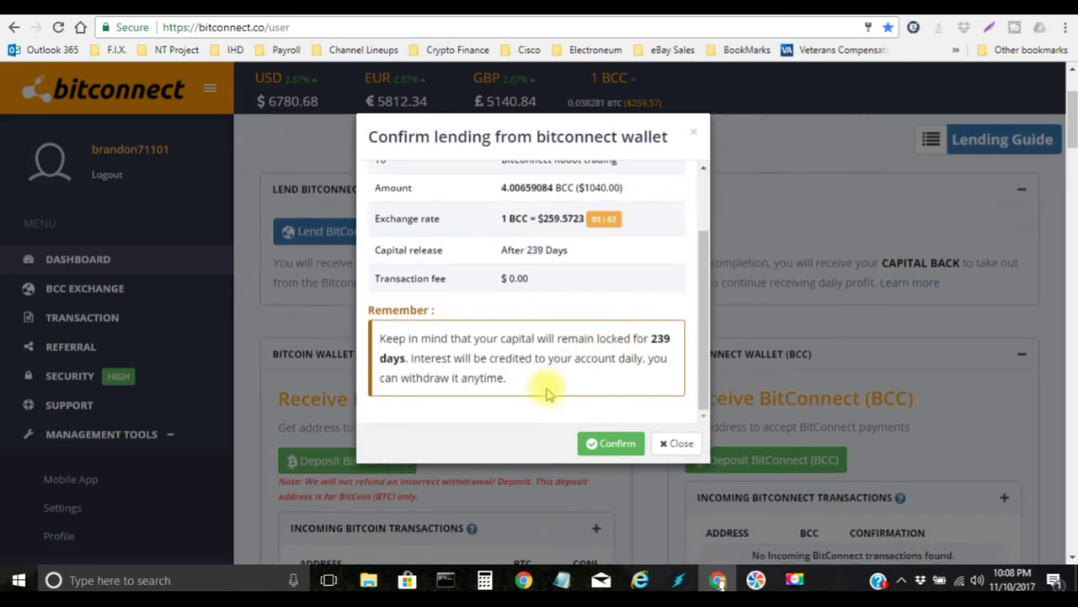
left_click(600, 447)
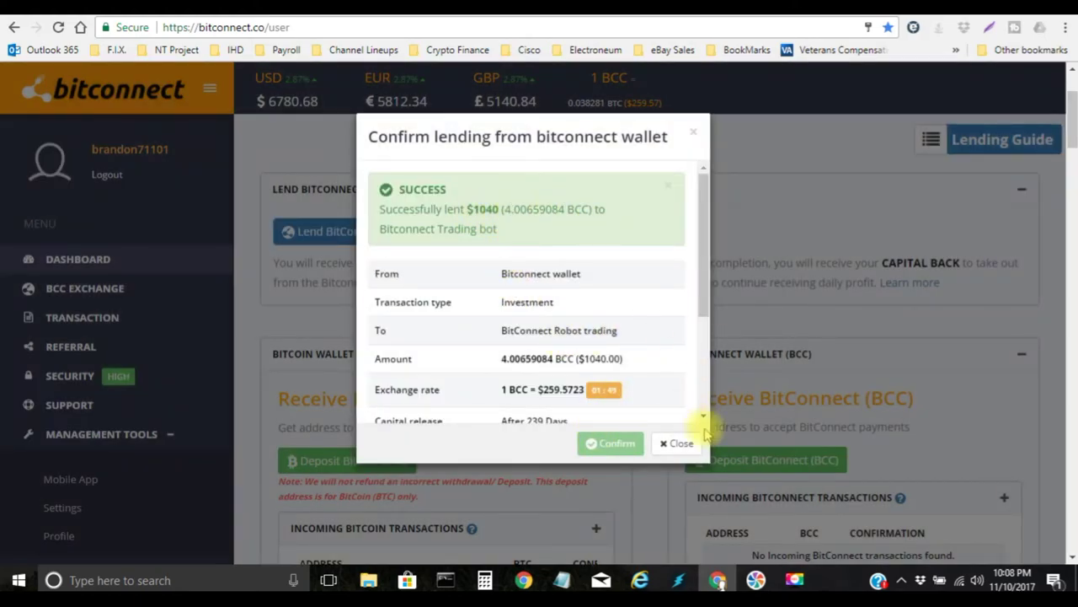
Close the lending success confirmation and scroll down to the investment totals
left_click(684, 444)
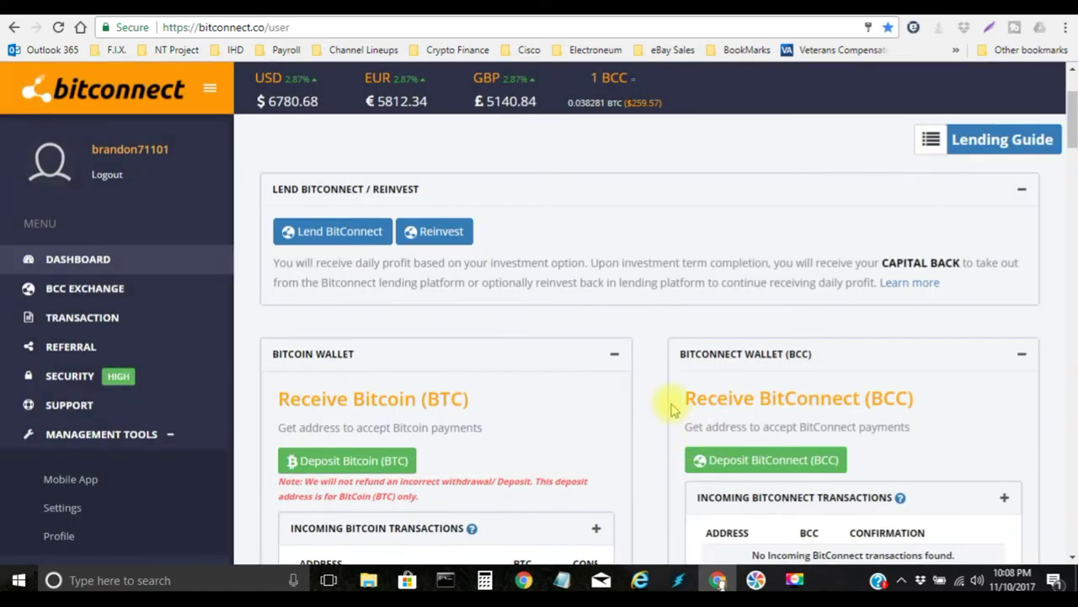
scroll(679, 421, "down", 4)
scroll(674, 408, "down", 3)
scroll(673, 410, "down", 3)
scroll(665, 379, "down", 1)
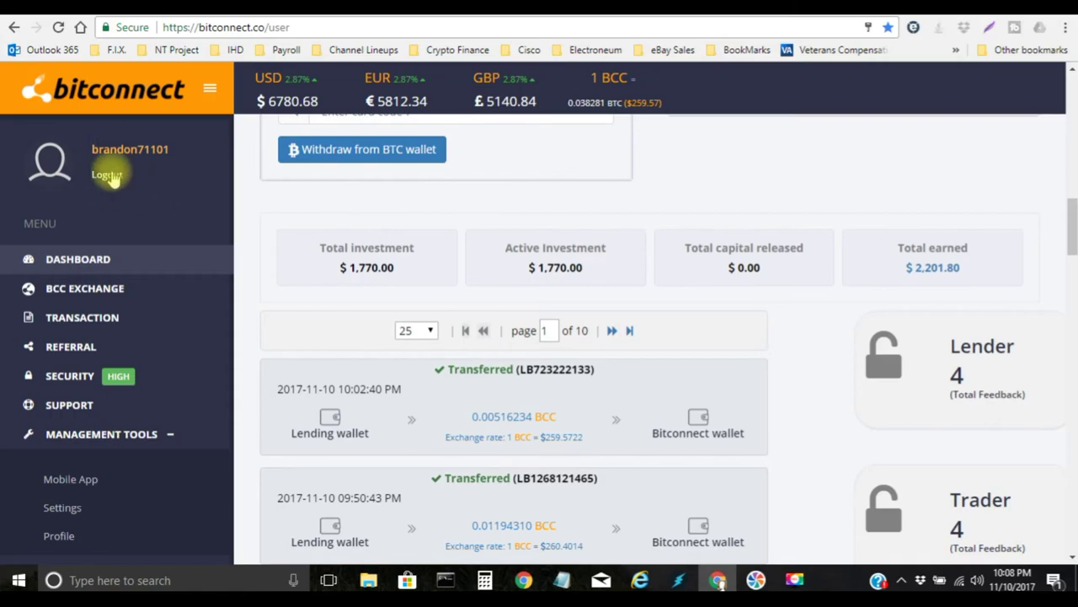
Reload the dashboard and check the $2,810 total and active investment and the listed $1040 payment
left_click(76, 261)
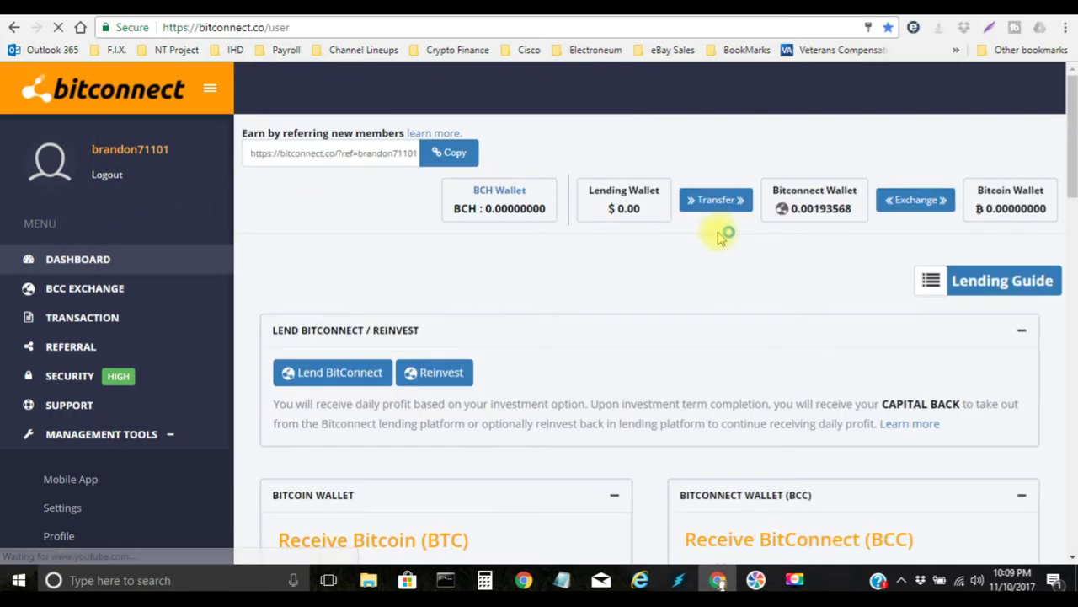
scroll(720, 237, "down", 2)
scroll(719, 239, "down", 2)
scroll(719, 240, "down", 1)
scroll(718, 242, "down", 3)
scroll(719, 244, "down", 3)
scroll(719, 244, "down", 1)
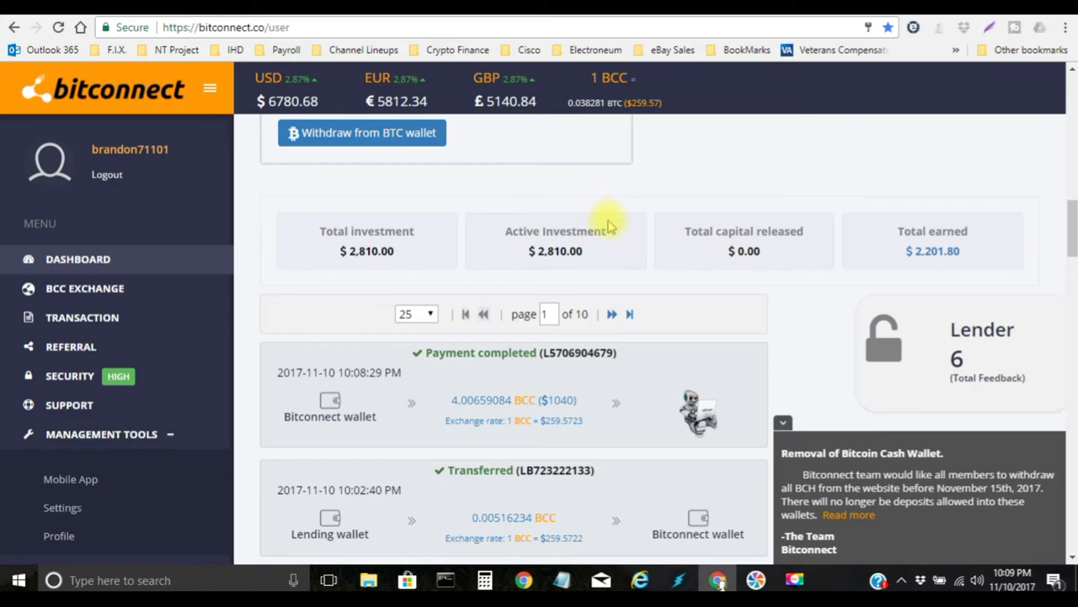
scroll(609, 226, "up", 2)
scroll(608, 226, "up", 1)
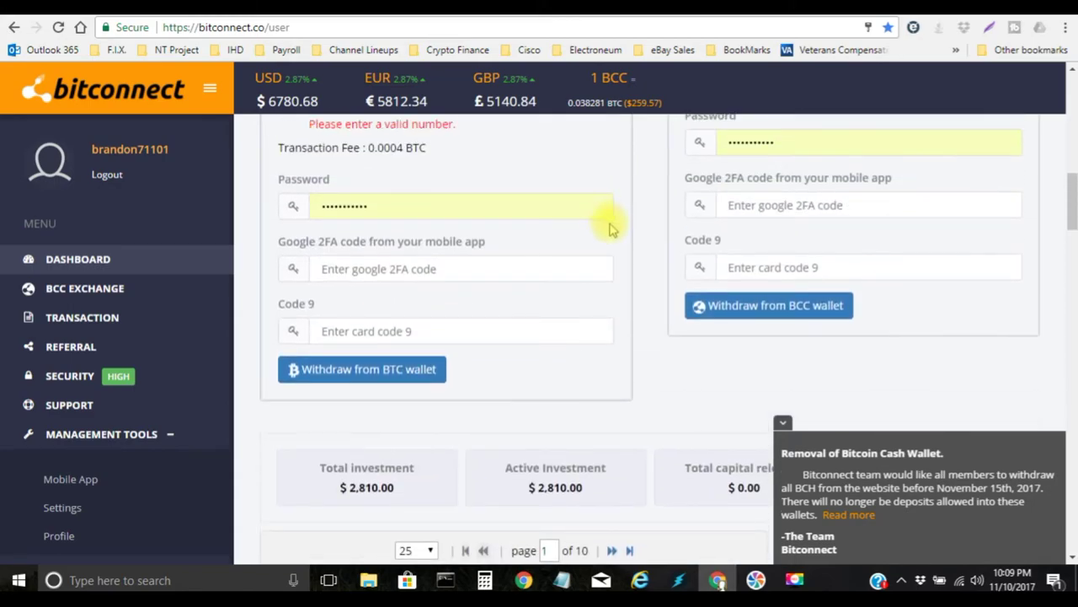
Collapse the Removal of Bitcoin Cash Wallet notice on the dashboard
left_click(786, 423)
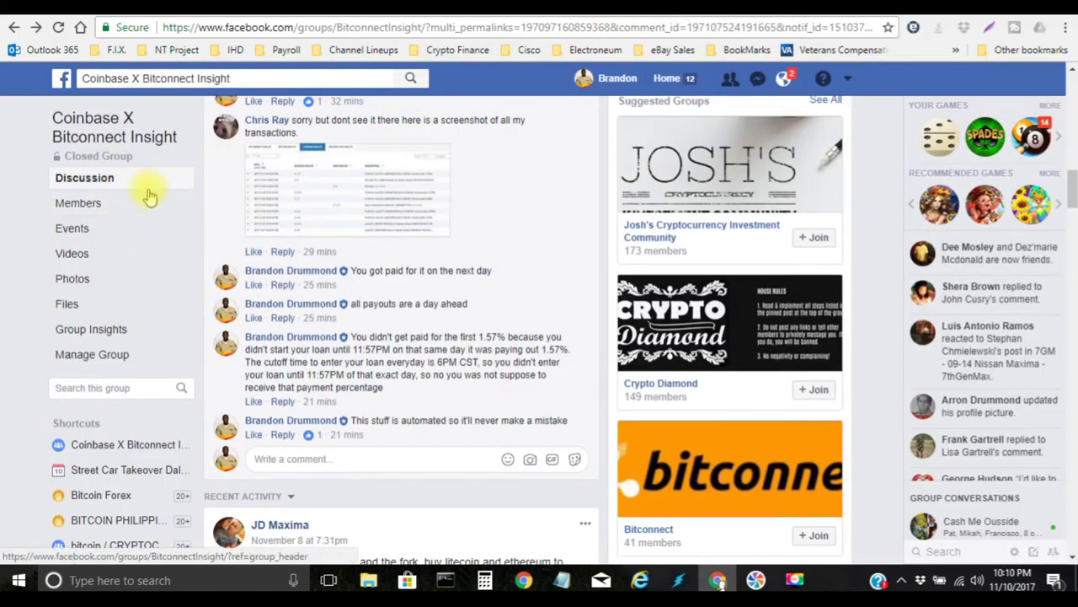
Scroll the Coinbase X Bitconnect Insight group page up to its SegWit2x cover banner
scroll(458, 328, "up", 5)
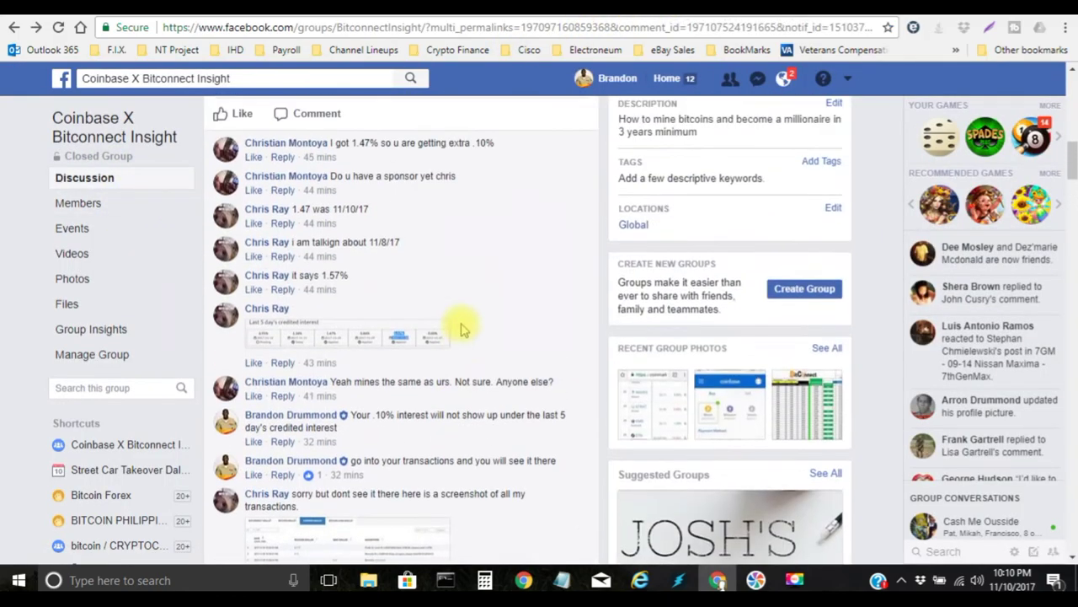
scroll(460, 325, "up", 5)
scroll(461, 324, "up", 5)
scroll(463, 323, "up", 5)
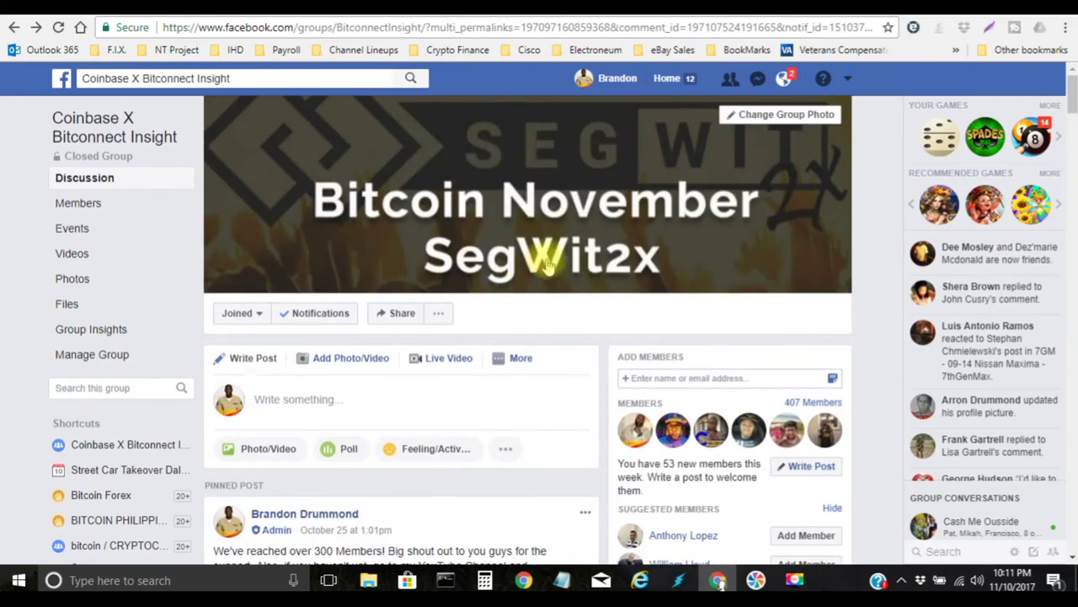
mouse_move(587, 242)
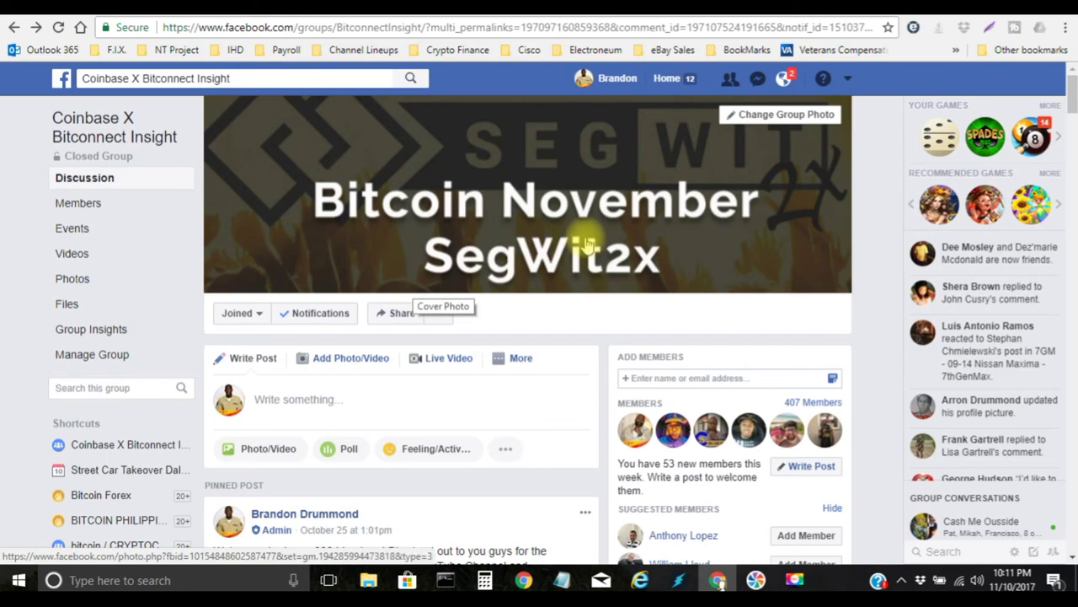
scroll(539, 261, "down", 1)
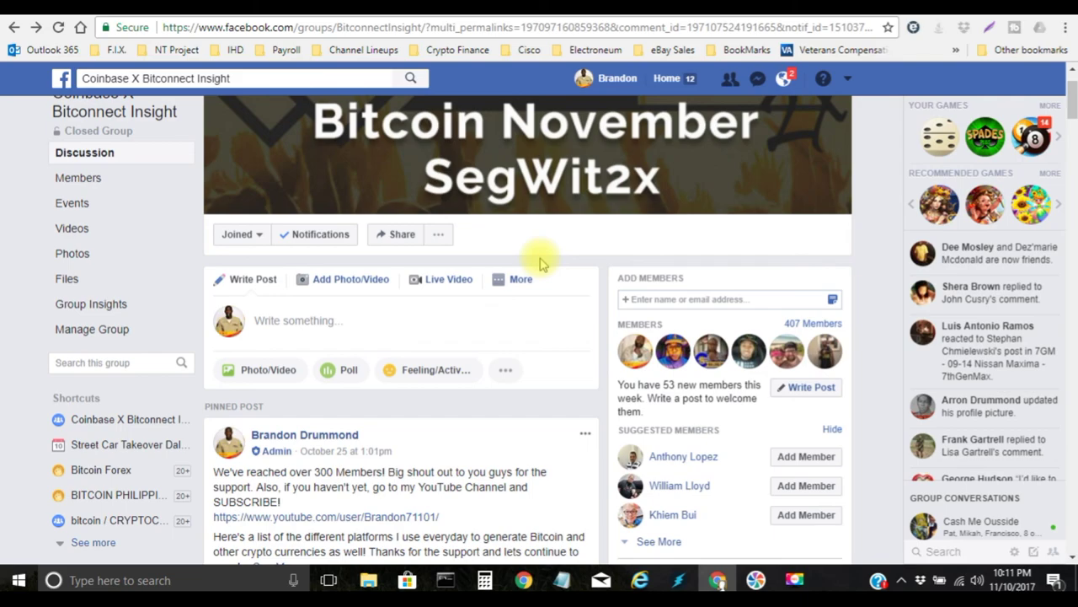
Switch to the BitCoin BraN YouTube channel home page
left_click(391, 10)
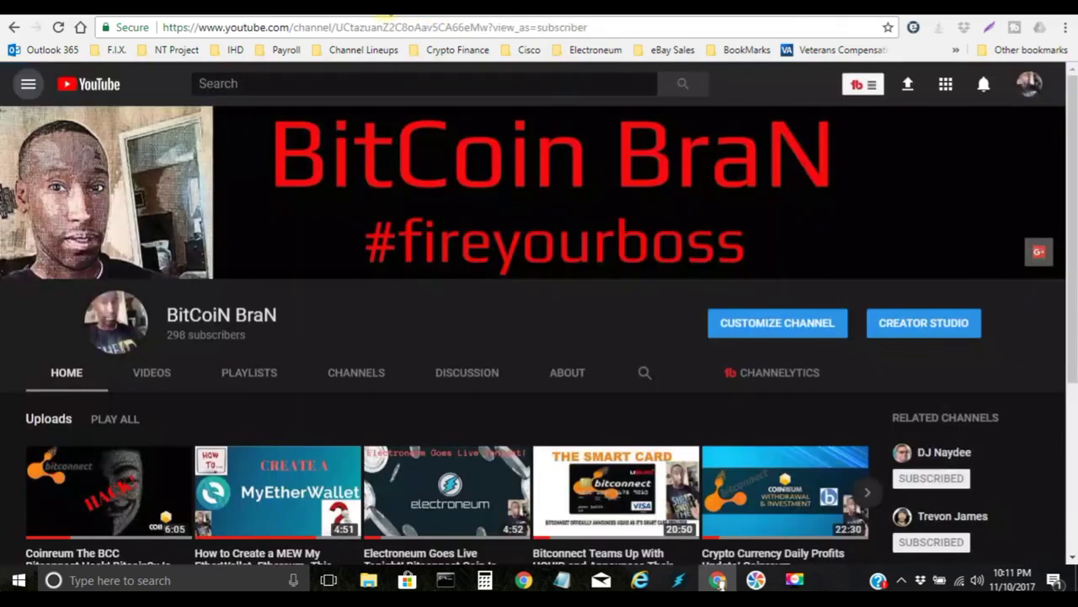